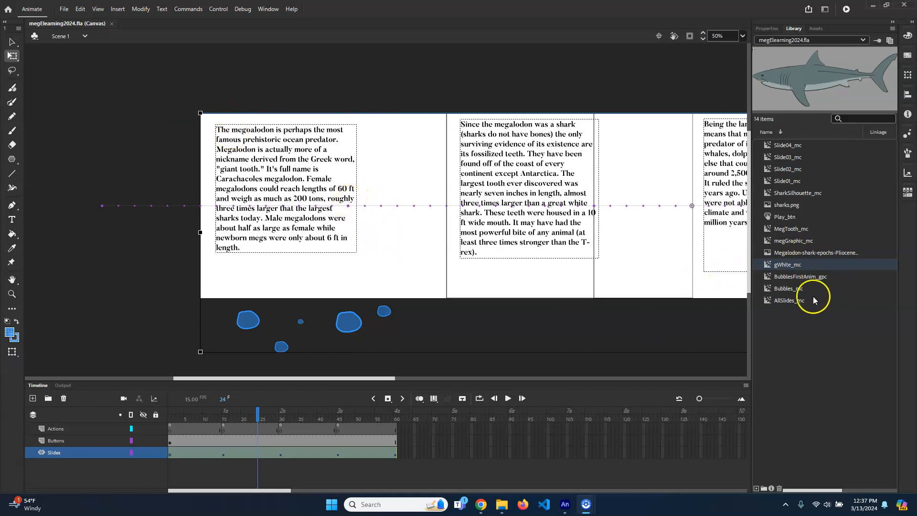
# Step: Open the first slide's symbol, Slide01_mc, for editing in place inside AllSlides_mc
pyautogui.click(795, 229)
pyautogui.click(794, 240)
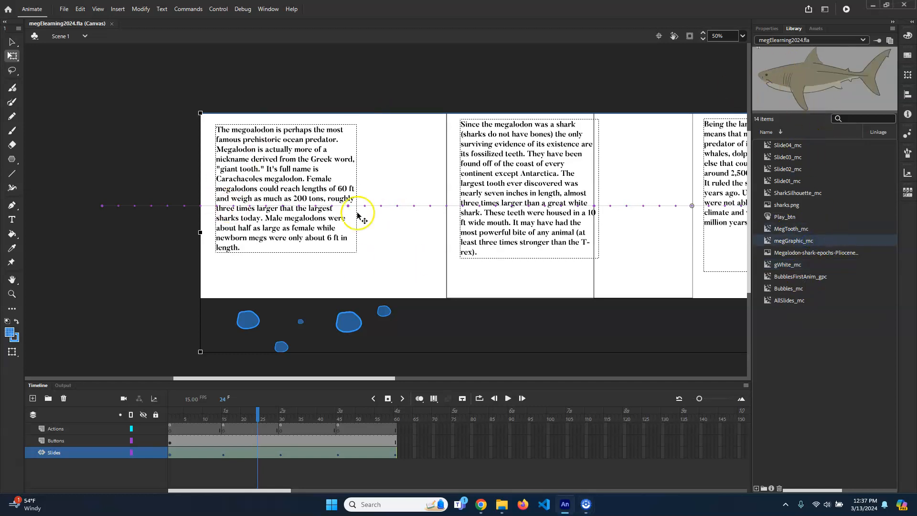
pyautogui.doubleClick(386, 144)
pyautogui.doubleClick(384, 139)
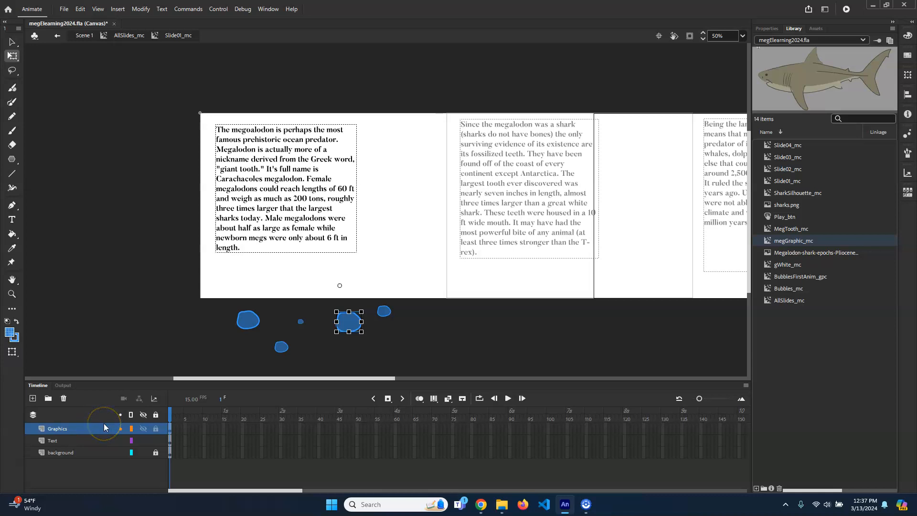
# Step: Rename the Graphics layer as Bubbles
pyautogui.doubleClick(57, 428)
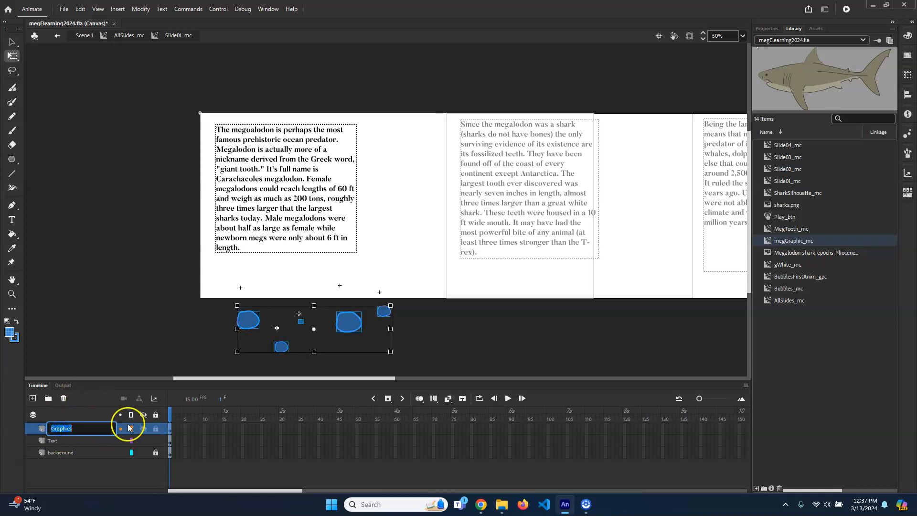
pyautogui.write('Bubbles')
pyautogui.press('Return')
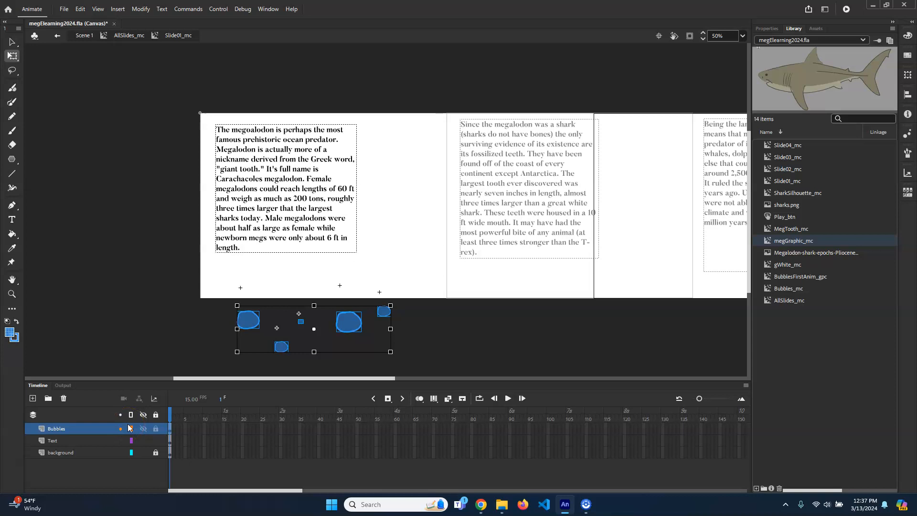
# Step: Add a new layer above Bubbles and name it Sharks
pyautogui.click(32, 398)
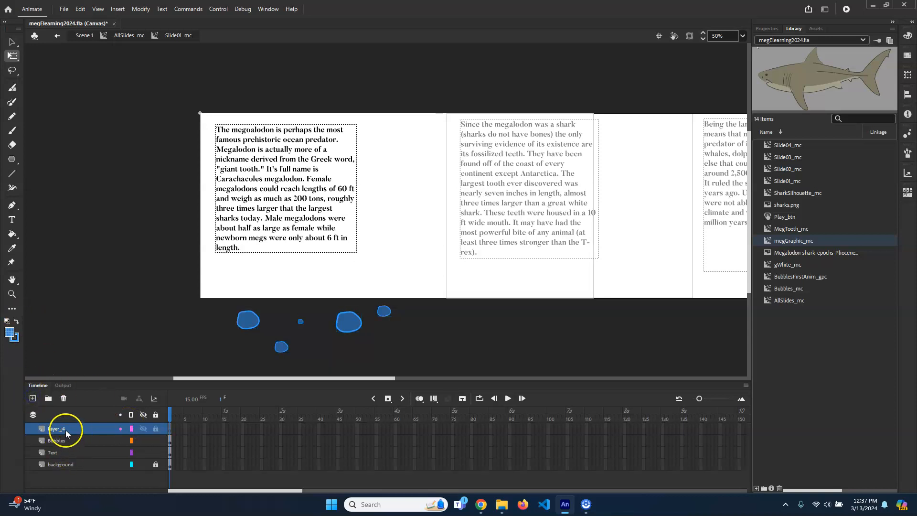
pyautogui.doubleClick(60, 429)
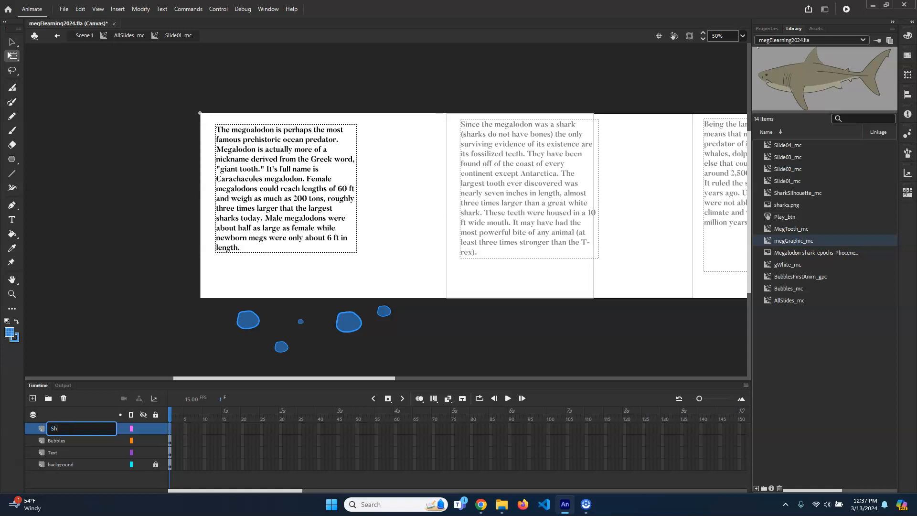
pyautogui.write('Sharks')
pyautogui.press('Return')
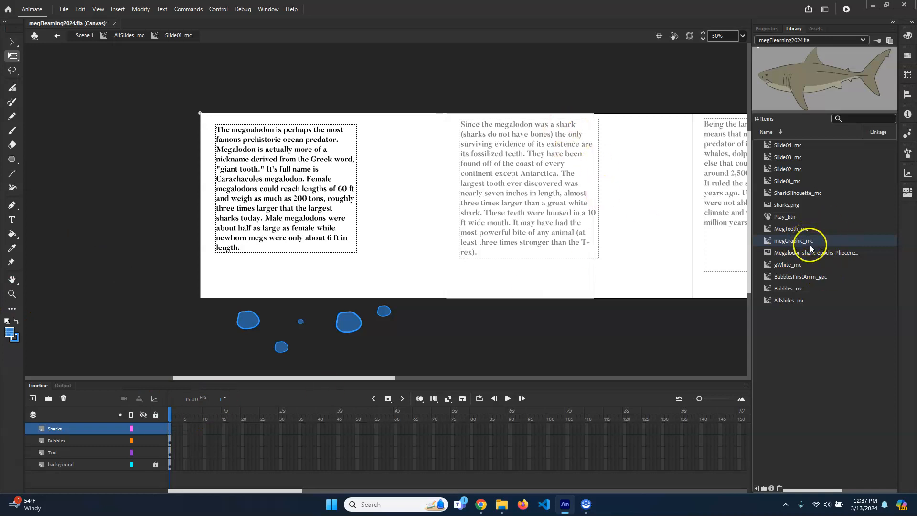
# Step: Place megGraphic_mc and gWhite_mc from the library on the first slide and scale the great white to about half its size
pyautogui.moveTo(815, 239); pyautogui.dragTo(403, 178)
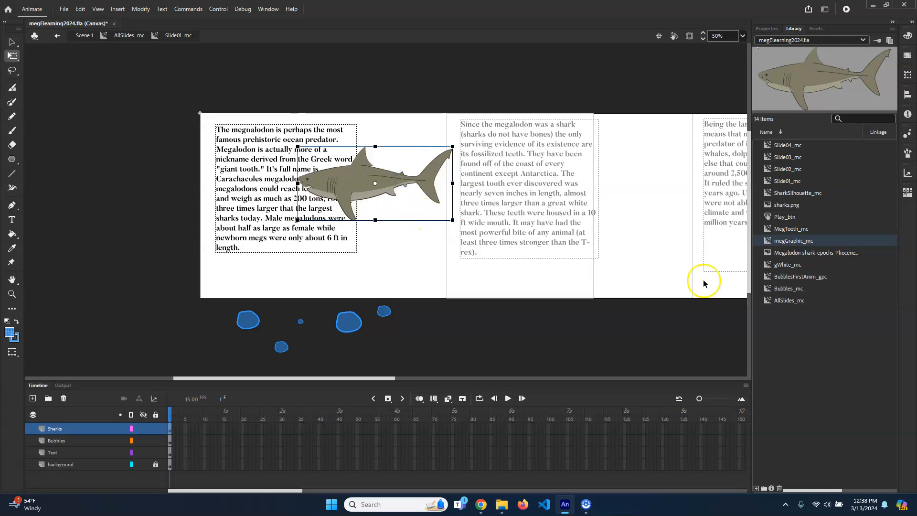
pyautogui.moveTo(788, 265); pyautogui.dragTo(376, 247)
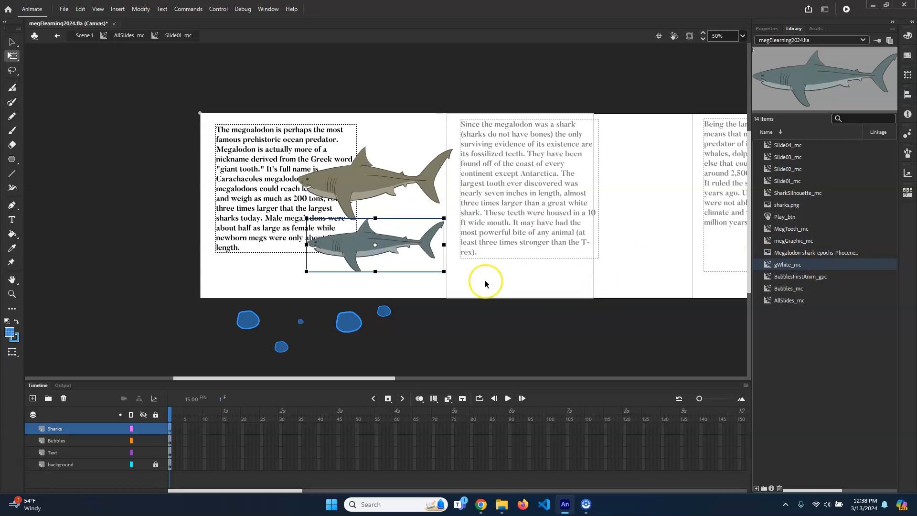
pyautogui.moveTo(444, 272); pyautogui.dragTo(415, 221)
pyautogui.click(408, 222)
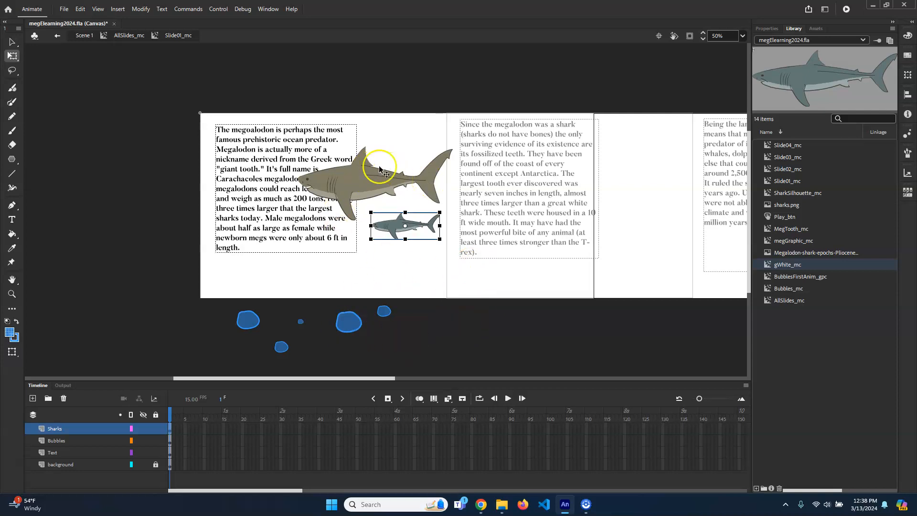
# Step: Nudge the megalodon slightly down and move the small great white to the slide's lower edge
pyautogui.click(366, 183)
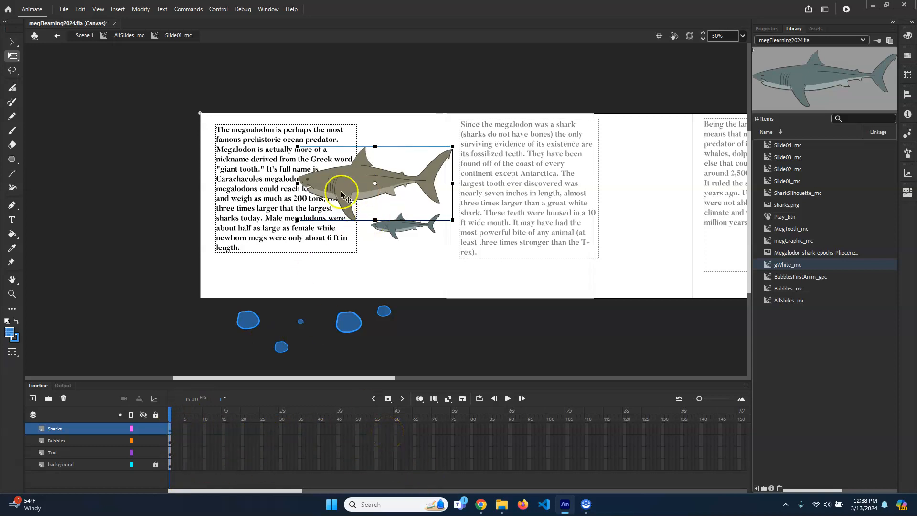
pyautogui.moveTo(386, 178); pyautogui.dragTo(389, 185)
pyautogui.click(434, 314)
pyautogui.moveTo(394, 227); pyautogui.dragTo(396, 283)
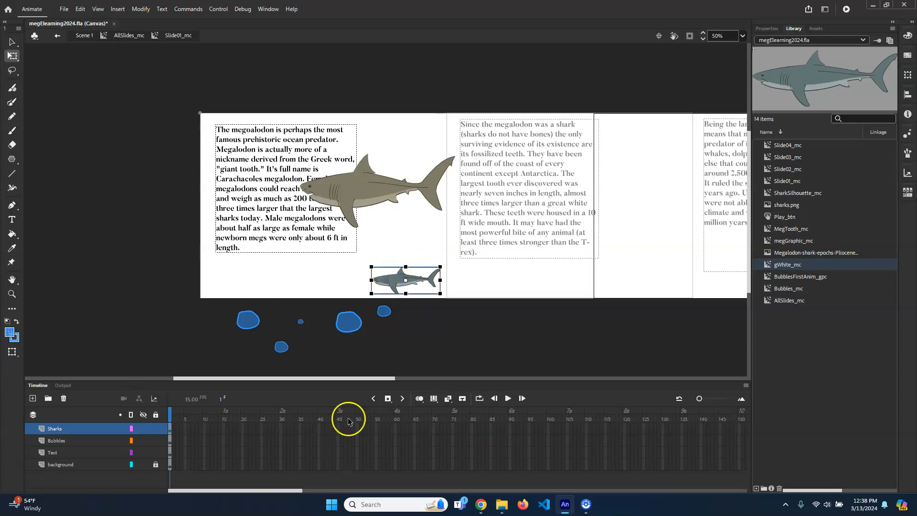
# Step: Add a new layer above Sharks and name it GSharkAnim
pyautogui.click(32, 398)
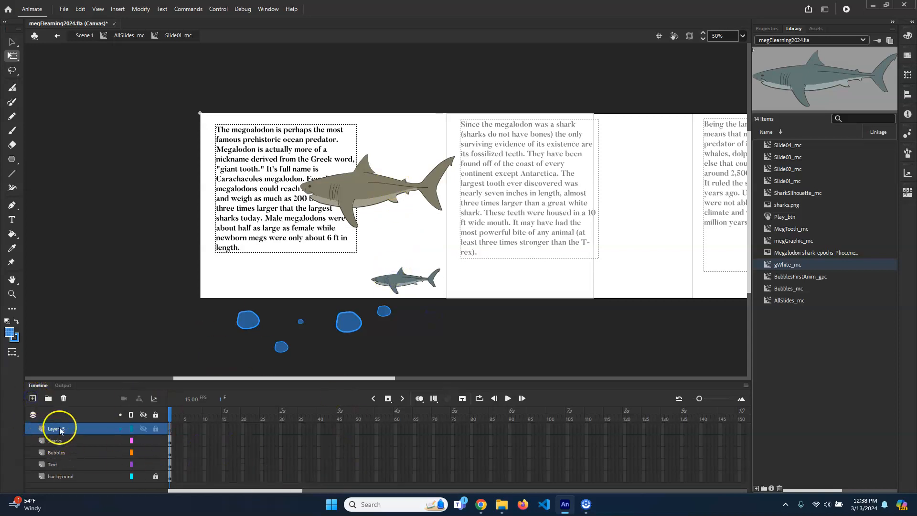
pyautogui.doubleClick(59, 428)
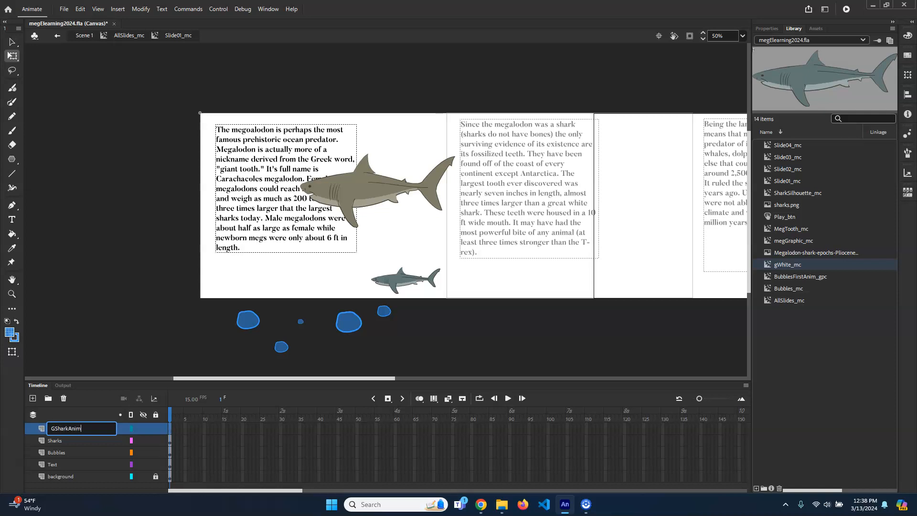
pyautogui.press('Return')
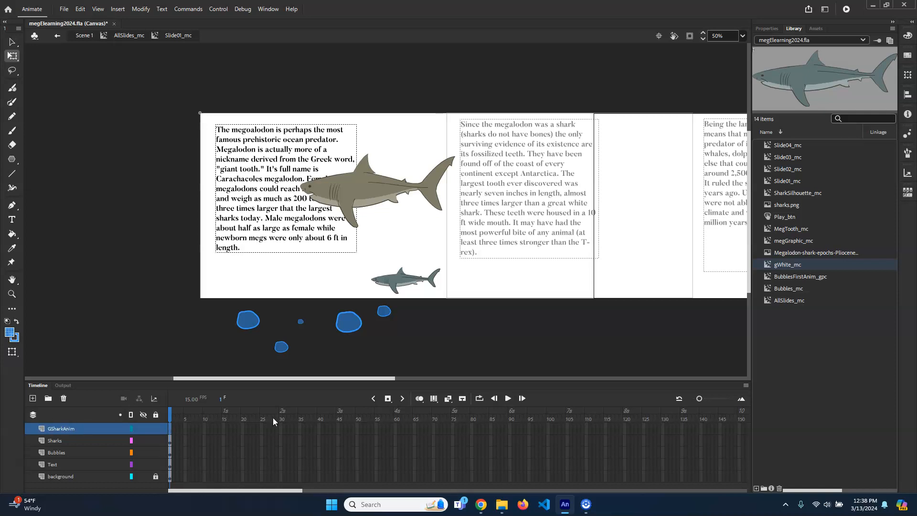
# Step: Transfer the great white from the Sharks layer to the GSharkAnim layer, keeping its position on the slide
pyautogui.click(404, 282)
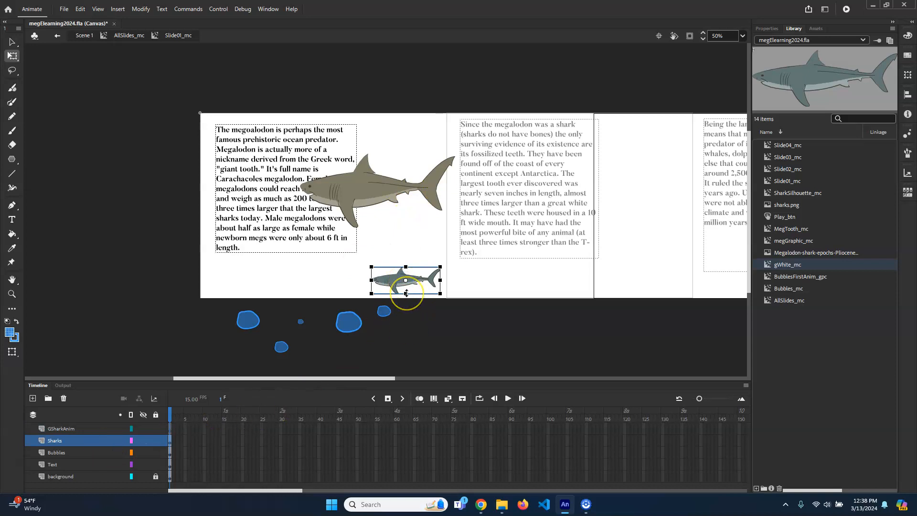
pyautogui.hotkey('ctrl', 'x')
pyautogui.click(63, 429)
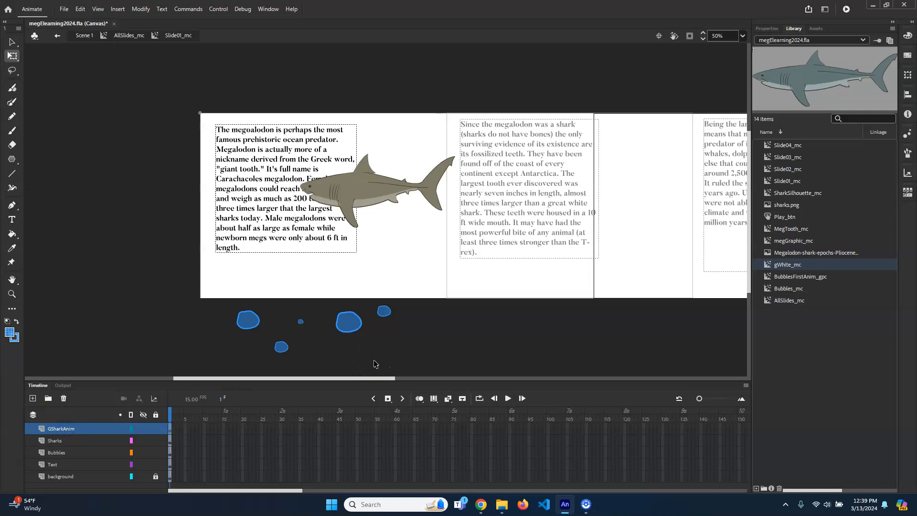
pyautogui.hotkey('ctrl', 'shift', 'v')
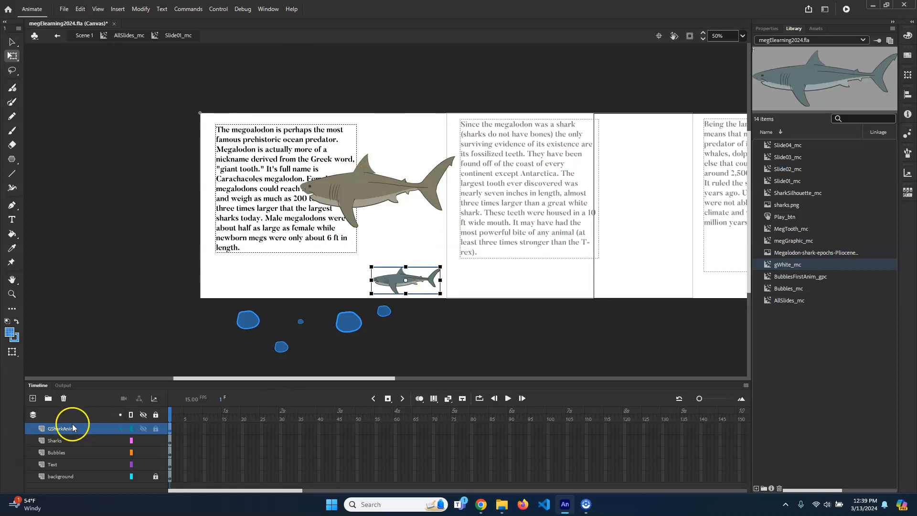
# Step: Lock the Sharks layer and move the great white on GSharkAnim just below the slide, outside its white area
pyautogui.click(143, 441)
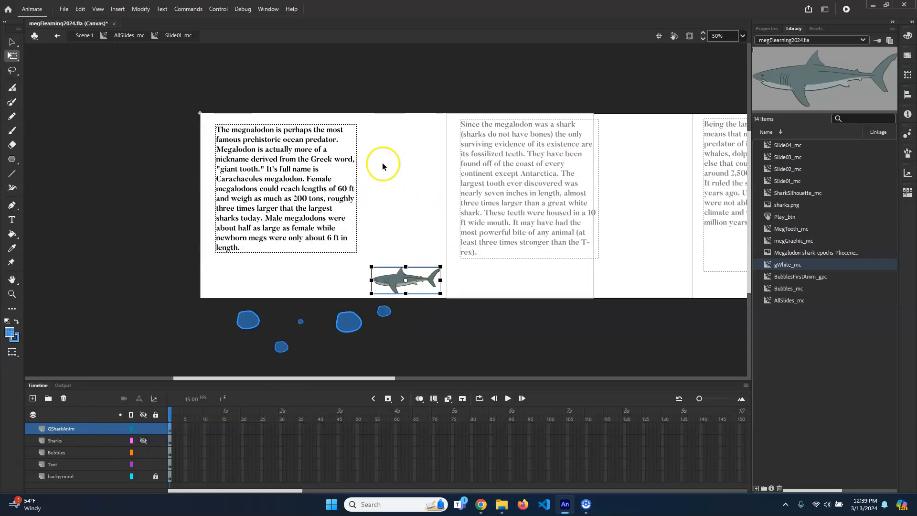
pyautogui.moveTo(409, 292); pyautogui.dragTo(407, 234)
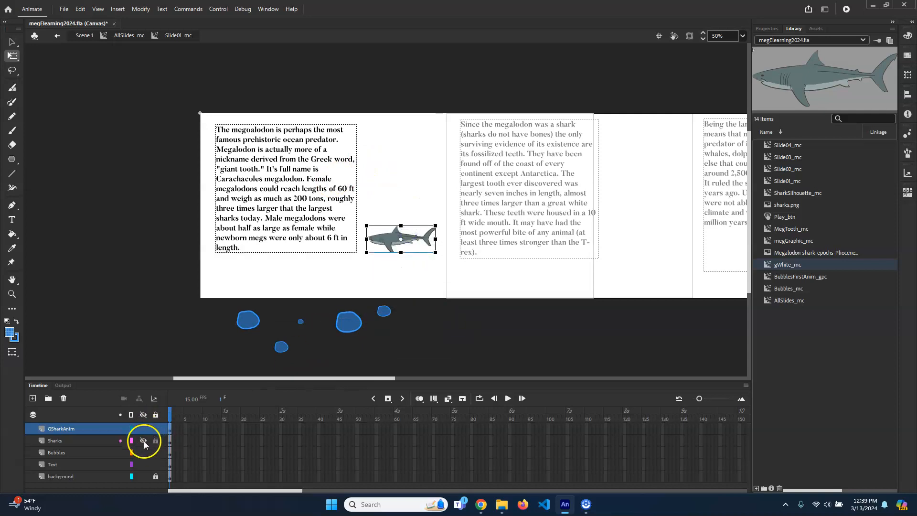
pyautogui.click(144, 440)
pyautogui.click(155, 441)
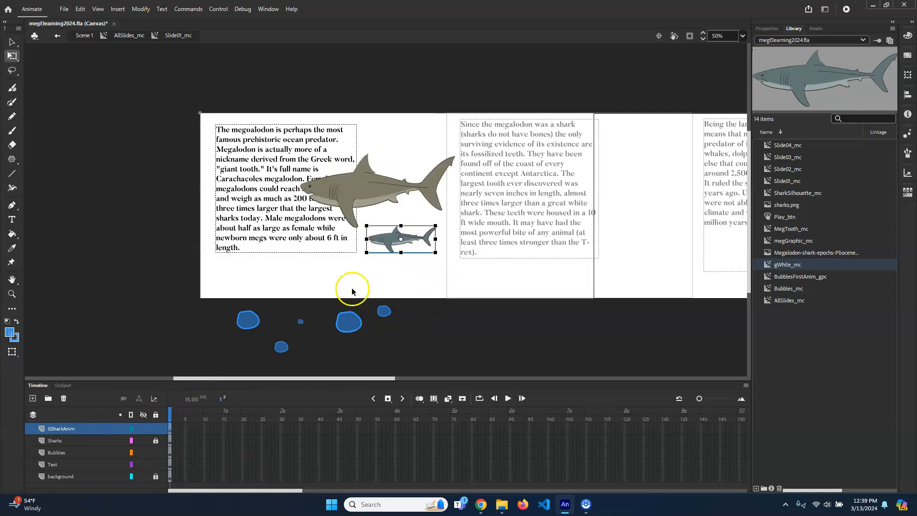
pyautogui.moveTo(403, 242); pyautogui.dragTo(406, 320)
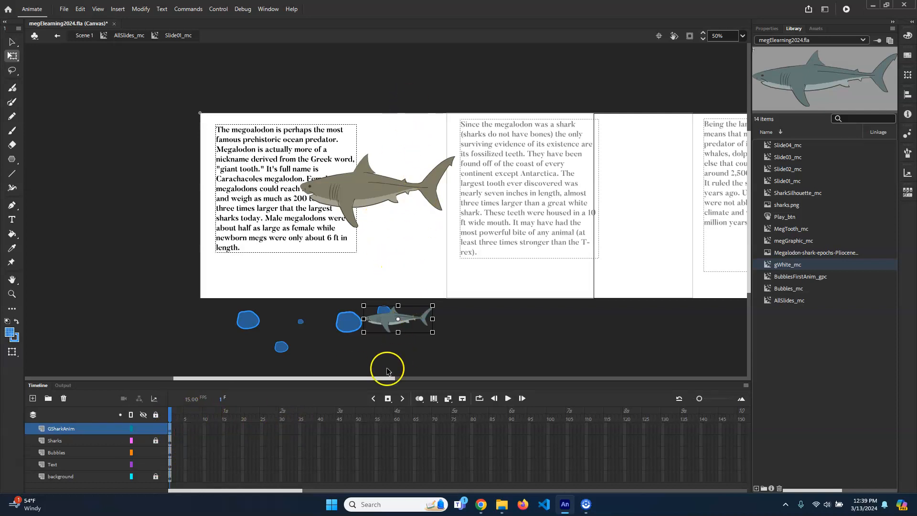
# Step: Extend the GSharkAnim layer to frame 30 by inserting frames
pyautogui.click(208, 431)
pyautogui.click(207, 433)
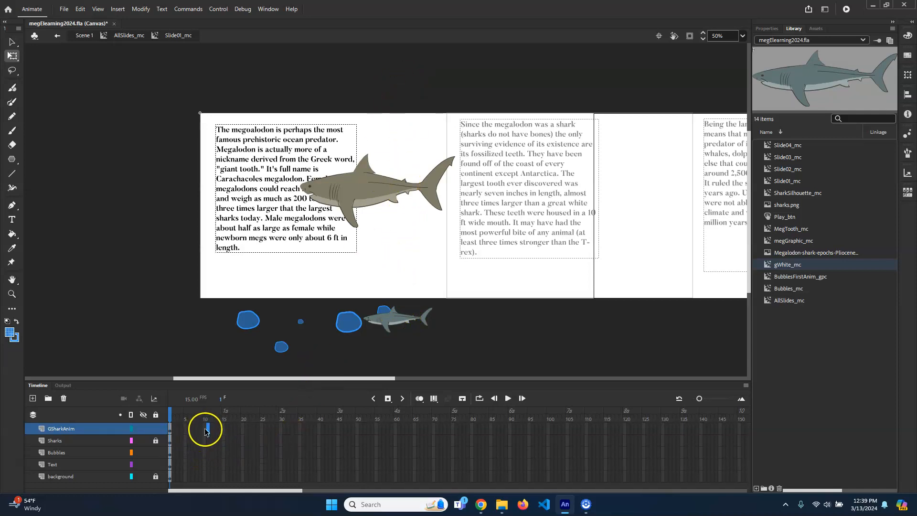
pyautogui.click(281, 429)
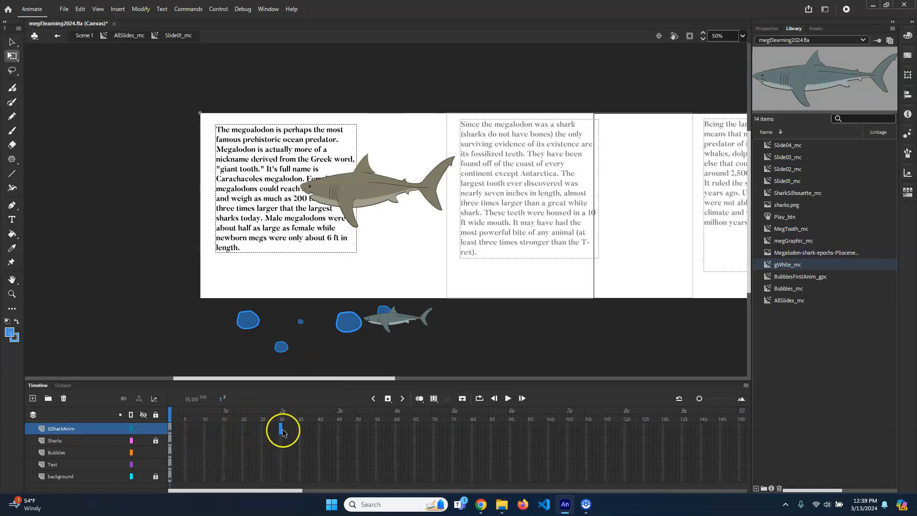
pyautogui.rightClick(281, 433)
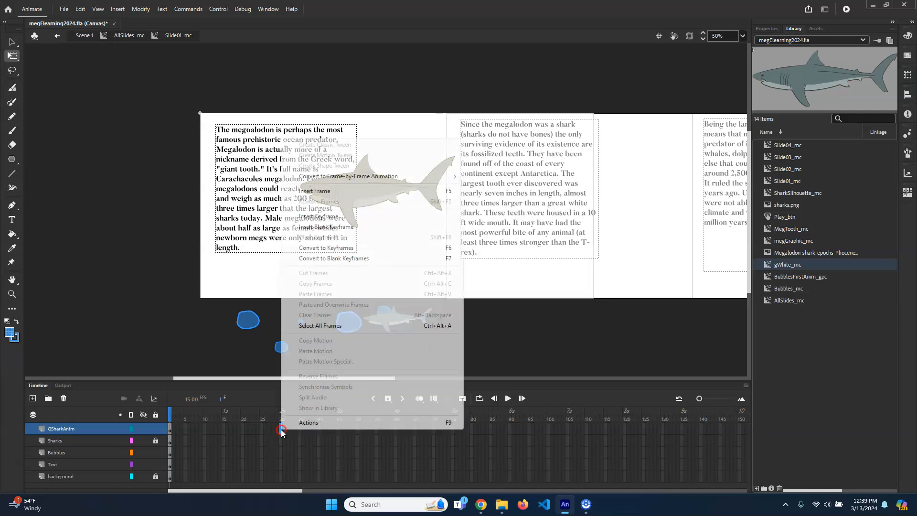
pyautogui.click(352, 190)
pyautogui.moveTo(272, 410); pyautogui.dragTo(165, 402)
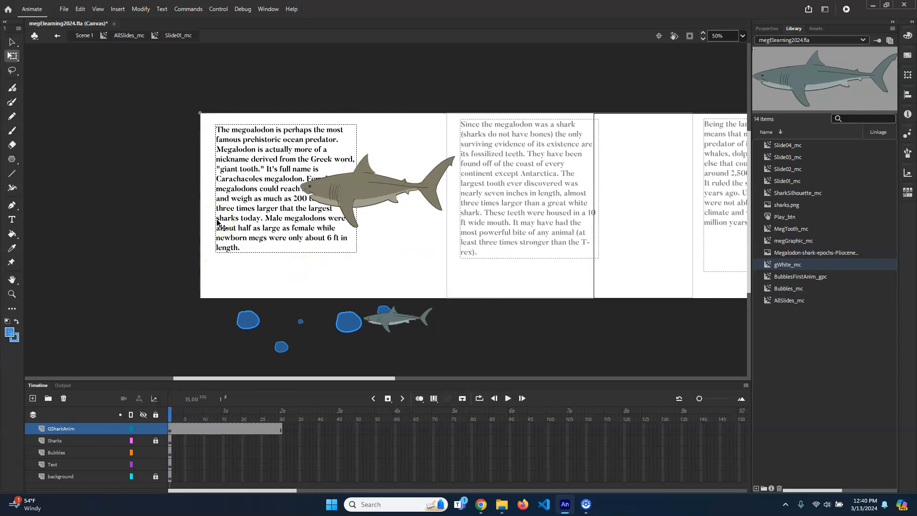
# Step: Extend the Sharks, Bubbles, Text and background layers to frame 30 as well
pyautogui.click(281, 445)
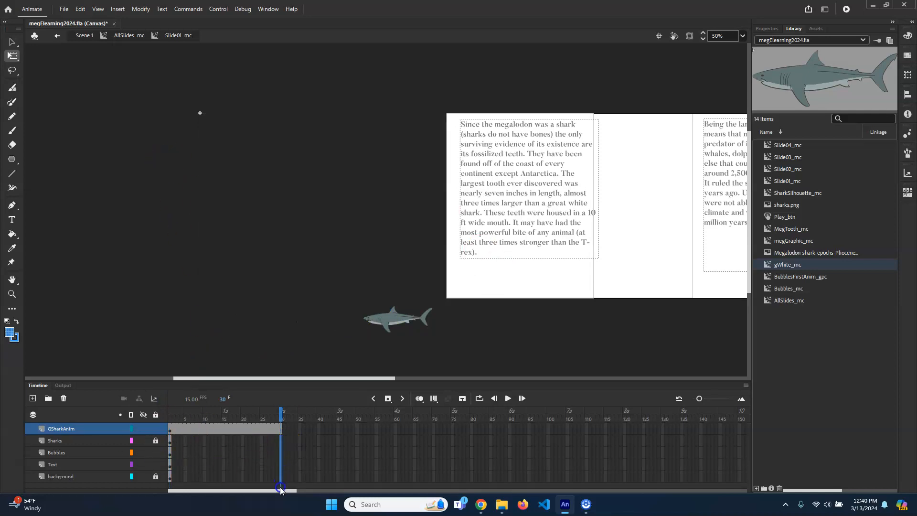
pyautogui.click(280, 476)
pyautogui.press('F5')
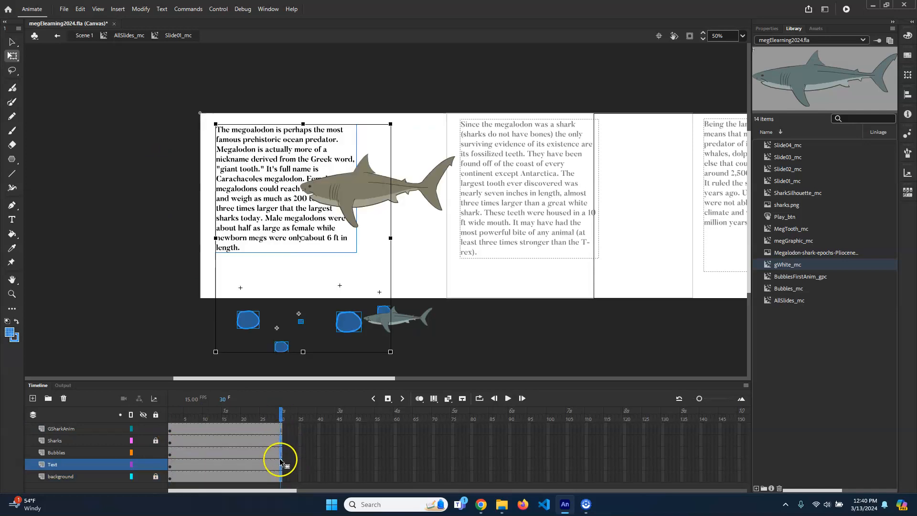
pyautogui.moveTo(273, 419); pyautogui.dragTo(170, 415)
pyautogui.click(279, 417)
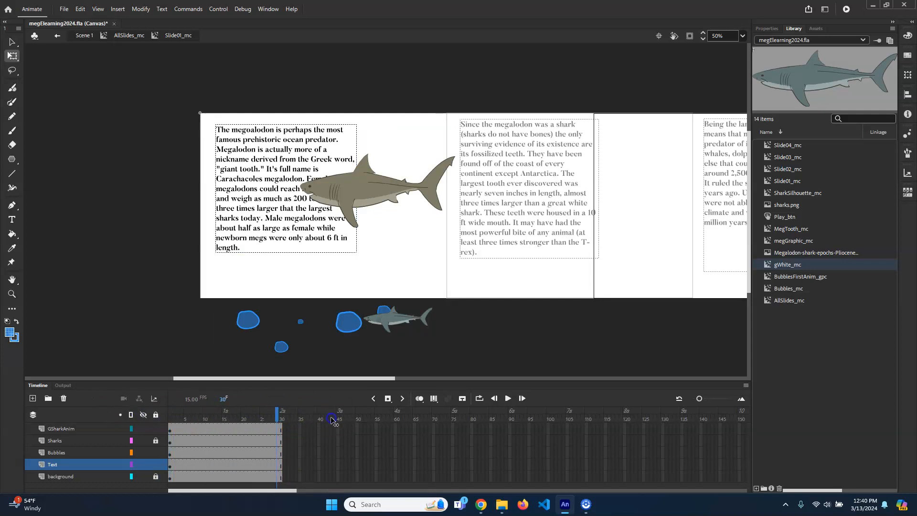
# Step: Create a motion tween for the great white on the GSharkAnim layer and select the shark at frame 1
pyautogui.click(384, 319)
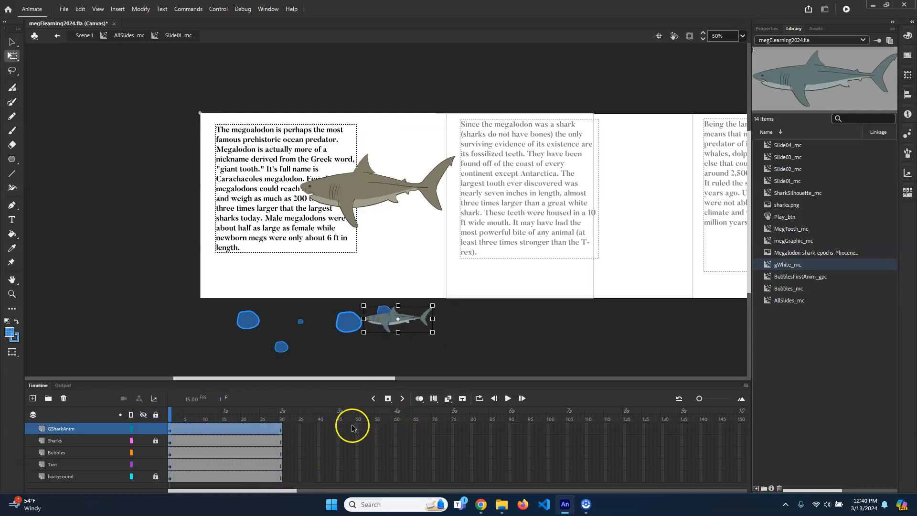
pyautogui.moveTo(191, 417); pyautogui.dragTo(253, 417)
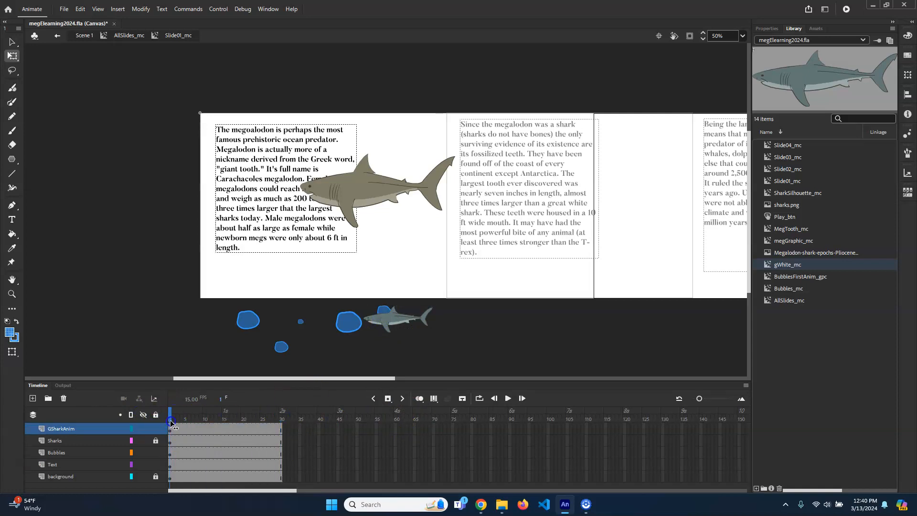
pyautogui.click(199, 429)
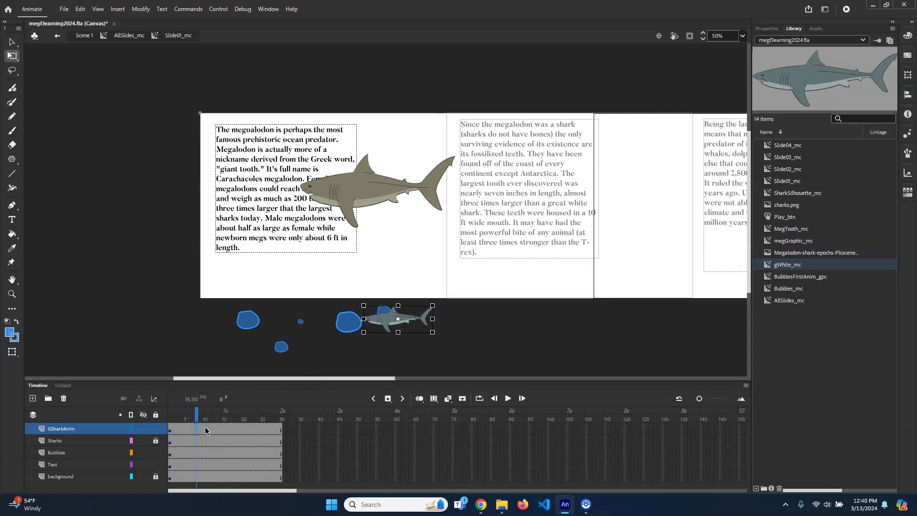
pyautogui.rightClick(205, 431)
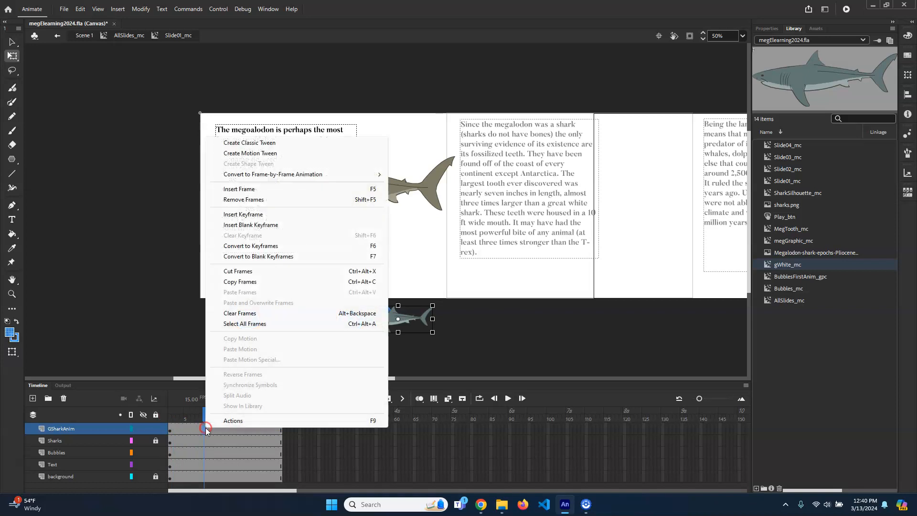
pyautogui.click(289, 156)
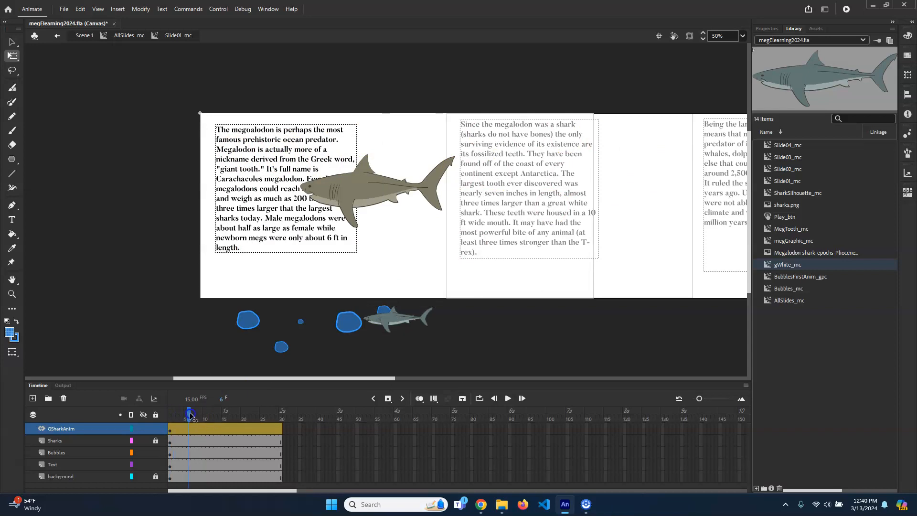
pyautogui.moveTo(208, 415); pyautogui.dragTo(170, 416)
pyautogui.click(389, 321)
pyautogui.click(401, 322)
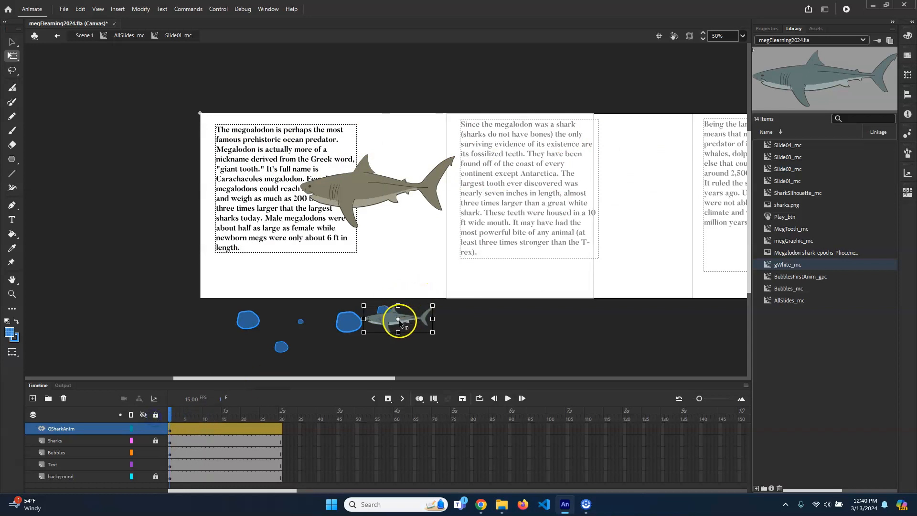
# Step: Nudge the great white's start position below the slide and, at frame 10, move it straight up to just under the megalodon
pyautogui.moveTo(406, 318); pyautogui.dragTo(408, 319)
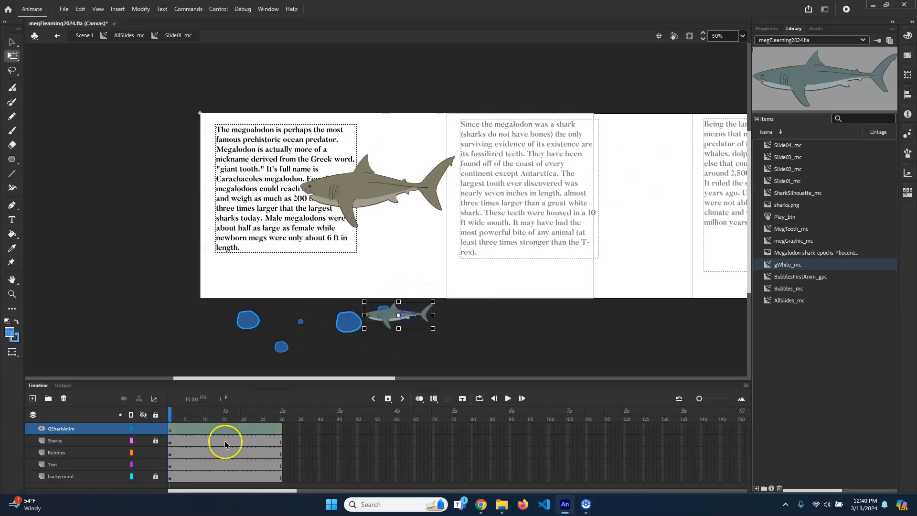
pyautogui.click(177, 415)
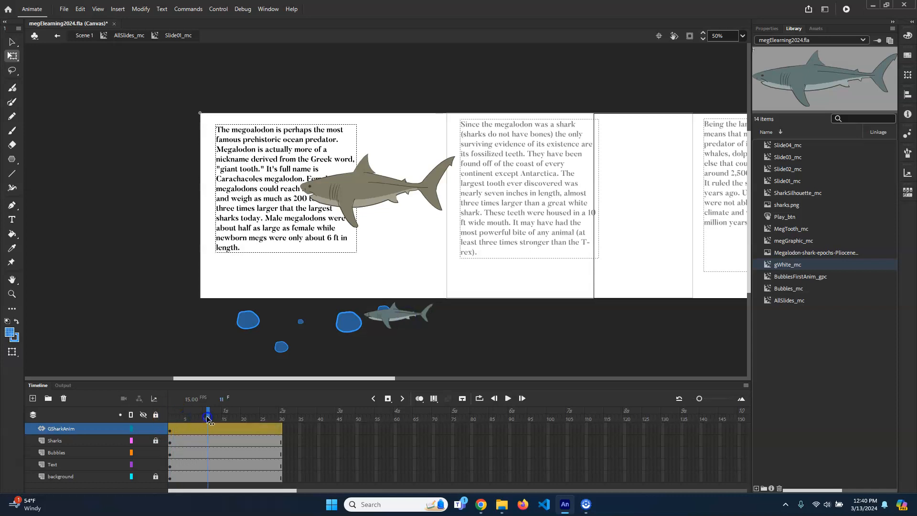
pyautogui.moveTo(205, 420); pyautogui.dragTo(204, 420)
pyautogui.moveTo(409, 311); pyautogui.dragTo(410, 230)
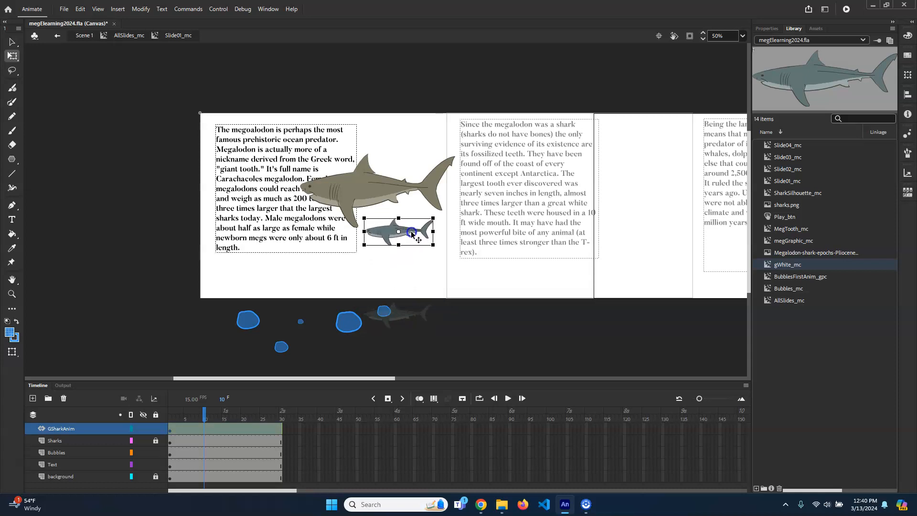
# Step: Insert a keyframe at frame 22 of the GSharkAnim tween to hold the great white under the megalodon
pyautogui.moveTo(205, 415); pyautogui.dragTo(231, 420)
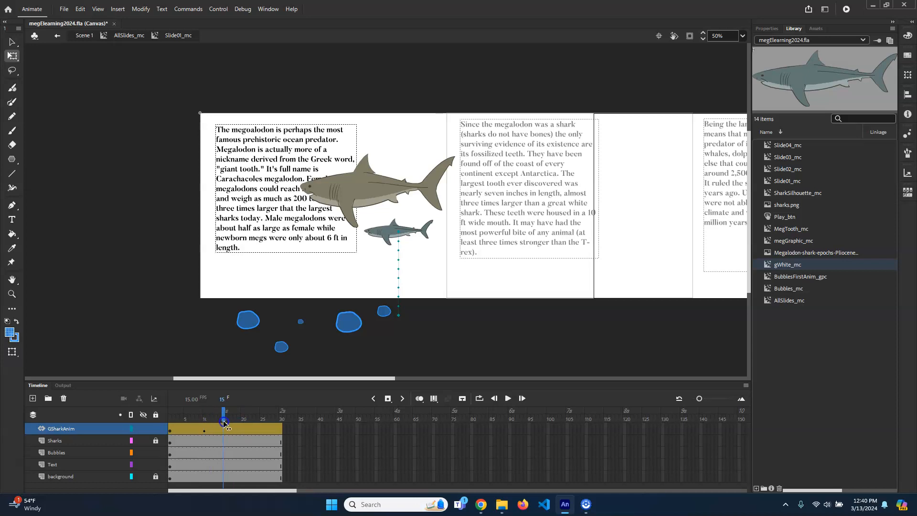
pyautogui.click(254, 432)
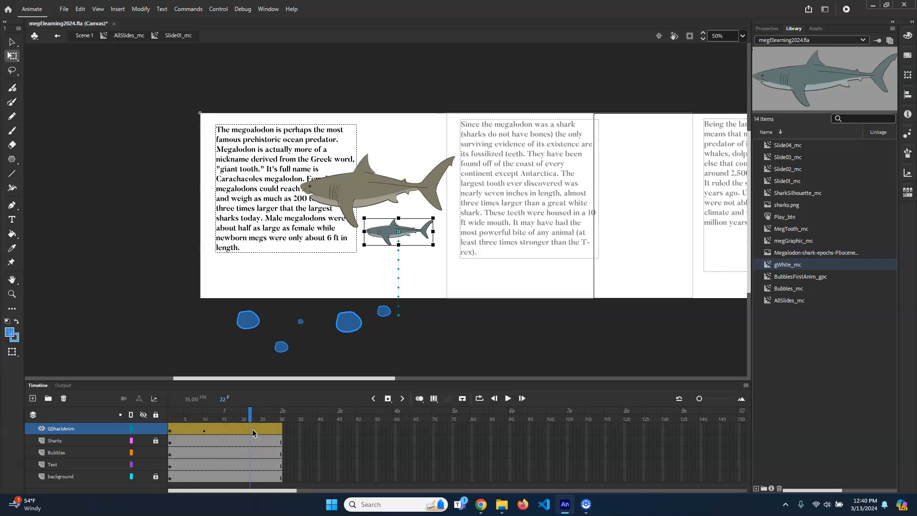
pyautogui.click(251, 429)
pyautogui.click(251, 412)
pyautogui.rightClick(252, 431)
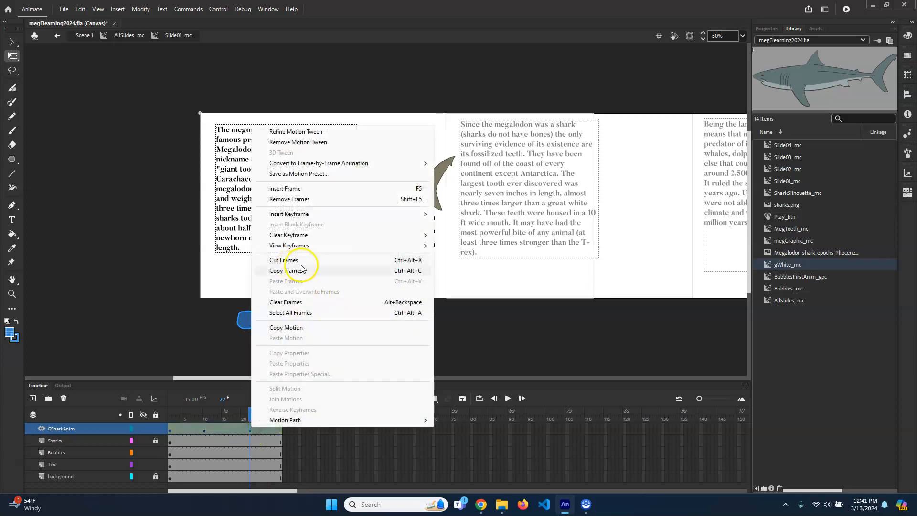
pyautogui.click(334, 465)
# Step: At frame 30, move the great white straight up until it is above the slide, and preview the timeline
pyautogui.click(281, 413)
pyautogui.moveTo(402, 236); pyautogui.dragTo(401, 128)
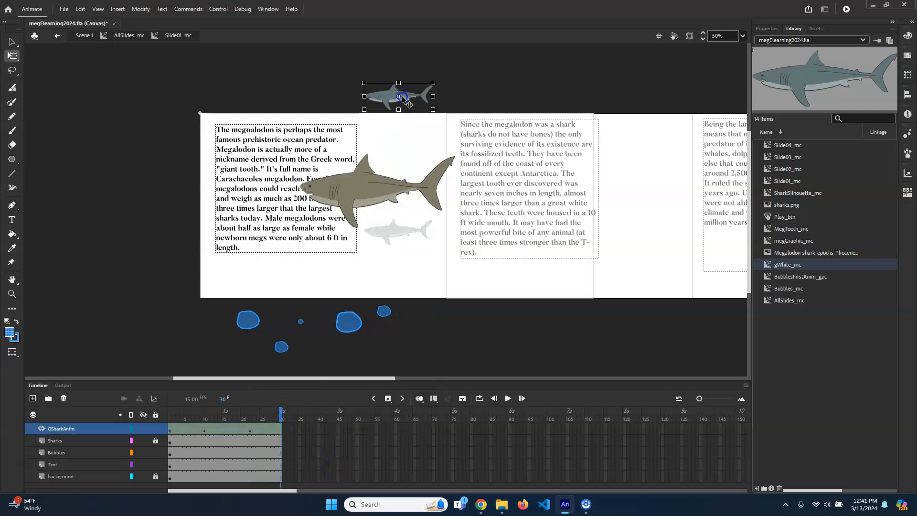
pyautogui.click(125, 426)
pyautogui.click(508, 398)
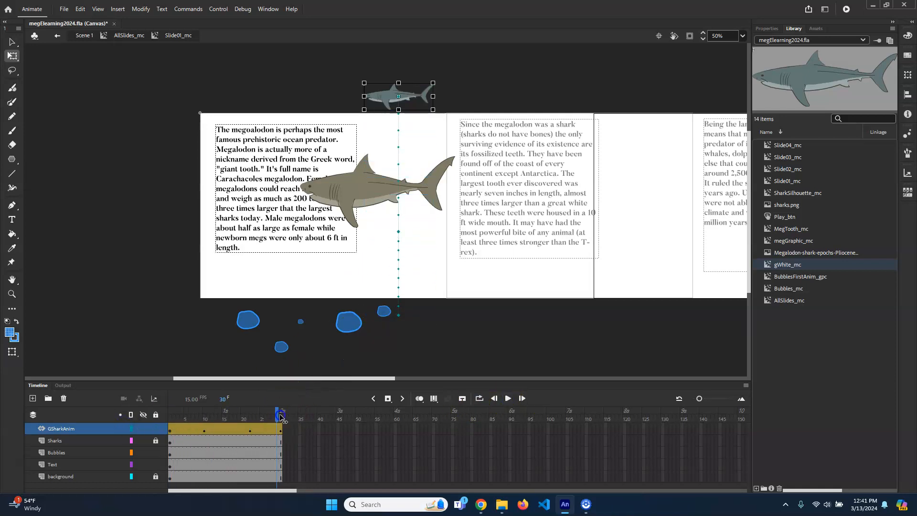
# Step: Shift the great white slightly down at frame 14 and slightly up at frame 18, and play back the timeline
pyautogui.moveTo(276, 420); pyautogui.dragTo(210, 424)
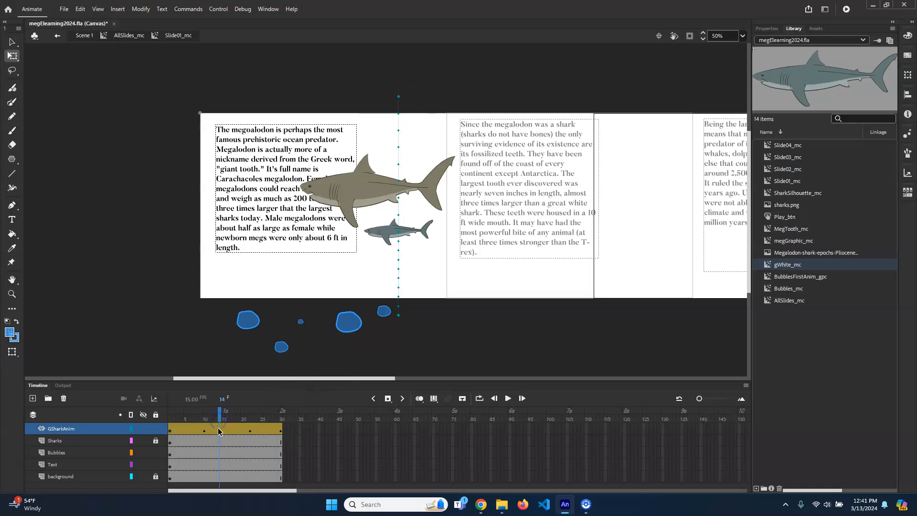
pyautogui.click(405, 235)
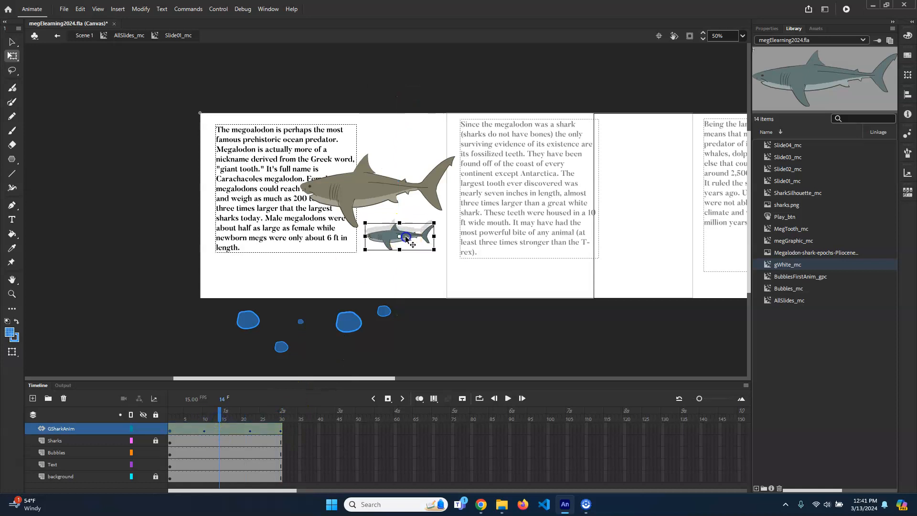
pyautogui.moveTo(405, 235); pyautogui.dragTo(405, 236)
pyautogui.moveTo(220, 410); pyautogui.dragTo(234, 409)
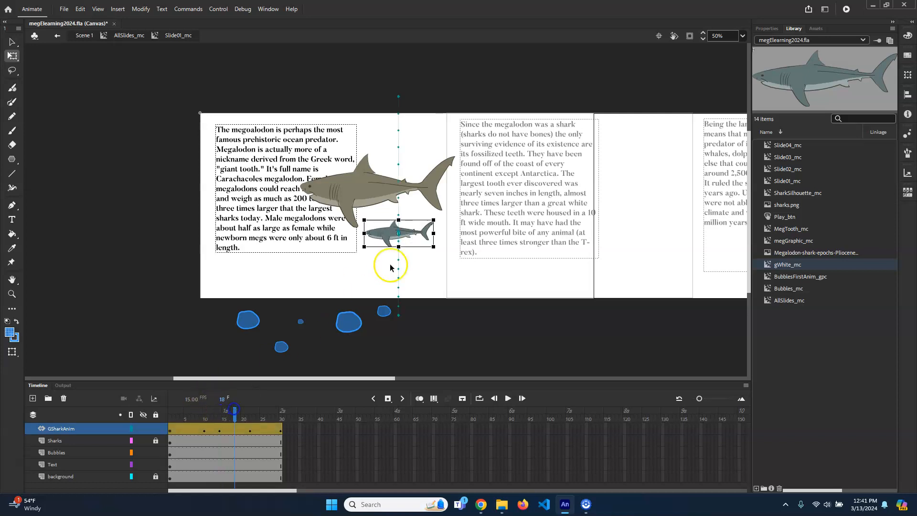
pyautogui.moveTo(411, 232); pyautogui.dragTo(410, 227)
pyautogui.moveTo(234, 412); pyautogui.dragTo(270, 417)
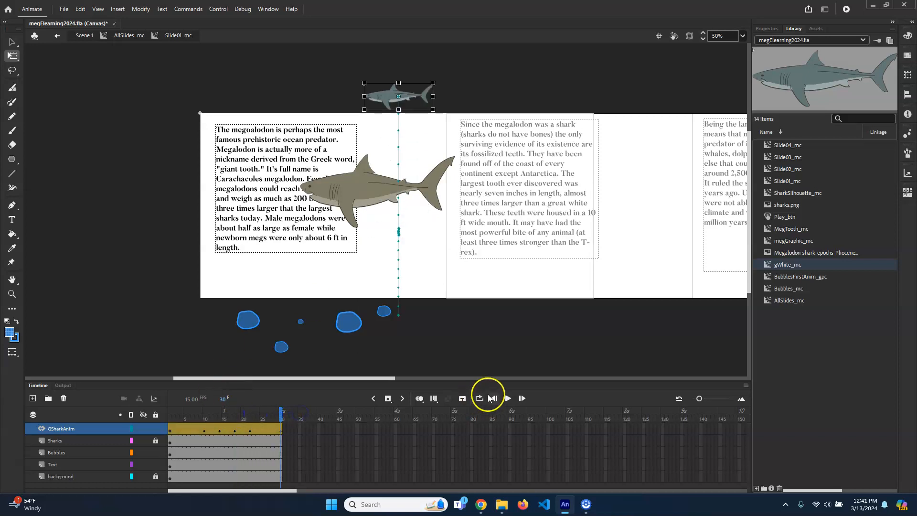
pyautogui.click(507, 399)
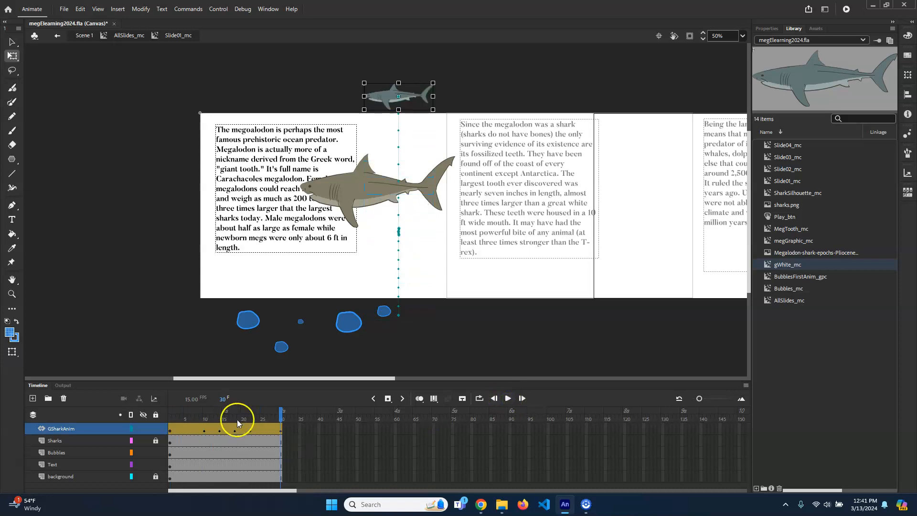
# Step: Rotate the great white nose-up at frame 6 and back toward level at frame 14
pyautogui.moveTo(259, 414); pyautogui.dragTo(189, 418)
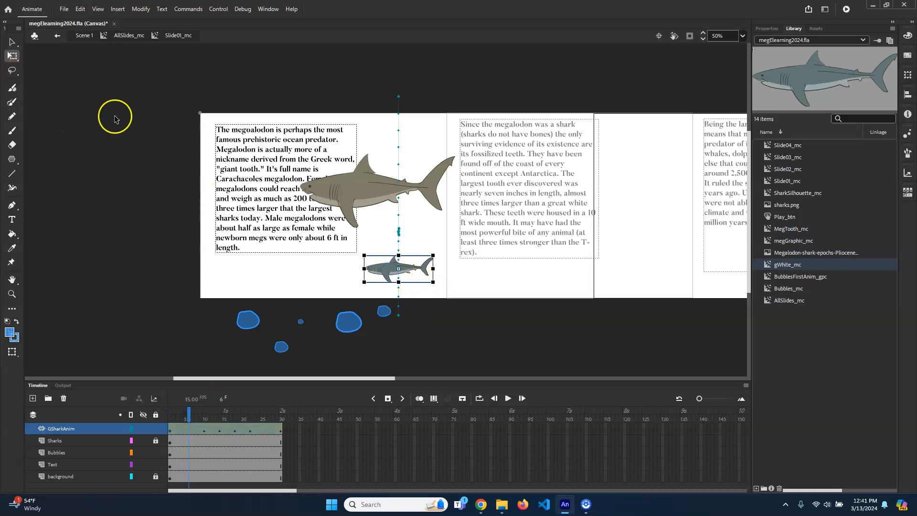
pyautogui.moveTo(439, 289); pyautogui.dragTo(432, 299)
pyautogui.moveTo(203, 416); pyautogui.dragTo(219, 418)
pyautogui.moveTo(441, 269)
pyautogui.mouseDown()
pyautogui.moveTo(431, 255)
pyautogui.moveTo(443, 252)
pyautogui.mouseUp()
# Step: Rotate the great white slightly nose-up at frame 18 and slightly back the other way at frame 22
pyautogui.moveTo(231, 413)
pyautogui.mouseDown()
pyautogui.moveTo(170, 413)
pyautogui.moveTo(238, 408)
pyautogui.mouseUp()
pyautogui.moveTo(441, 243); pyautogui.dragTo(437, 248)
pyautogui.moveTo(235, 409); pyautogui.dragTo(254, 416)
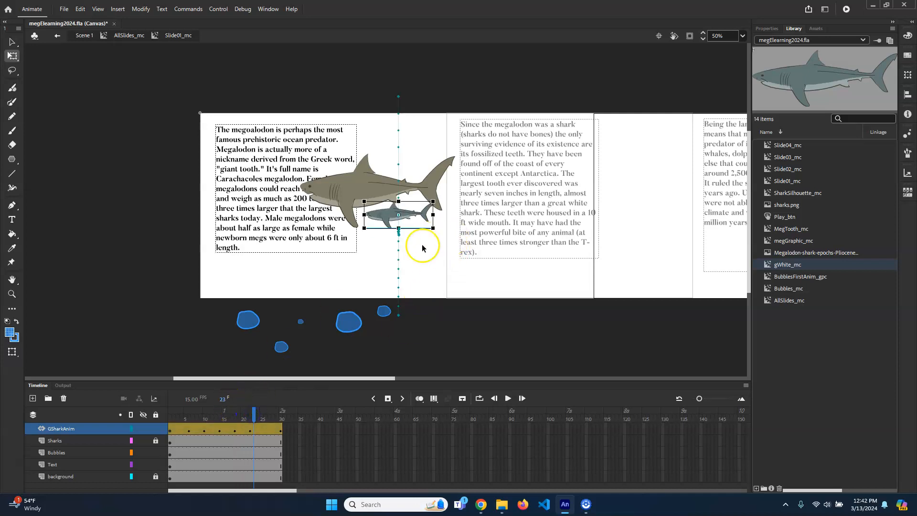
pyautogui.click(250, 415)
pyautogui.click(426, 234)
pyautogui.moveTo(439, 251); pyautogui.dragTo(442, 248)
# Step: Tilt the great white nose-up at frame 30, play the animation, and ease that tilt back slightly
pyautogui.moveTo(254, 415); pyautogui.dragTo(282, 416)
pyautogui.moveTo(443, 115); pyautogui.dragTo(435, 127)
pyautogui.moveTo(275, 416); pyautogui.dragTo(70, 424)
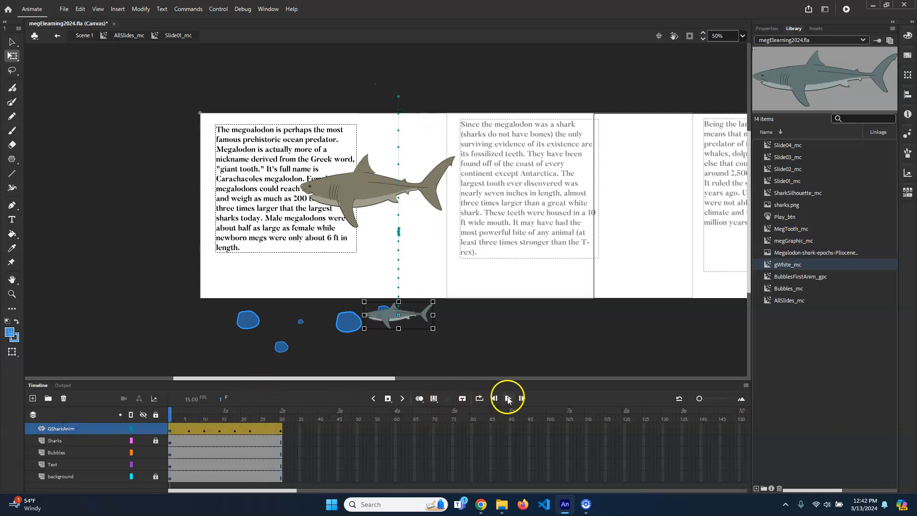
pyautogui.click(507, 399)
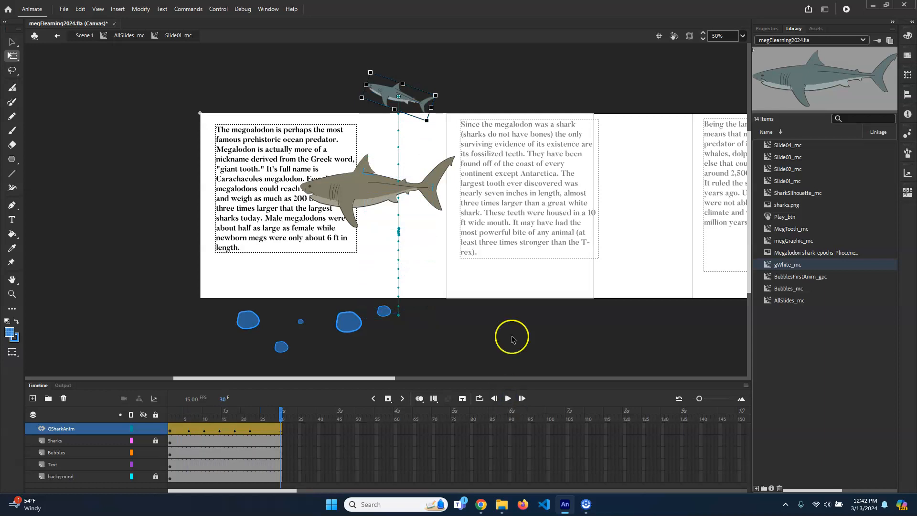
pyautogui.moveTo(431, 125); pyautogui.dragTo(433, 124)
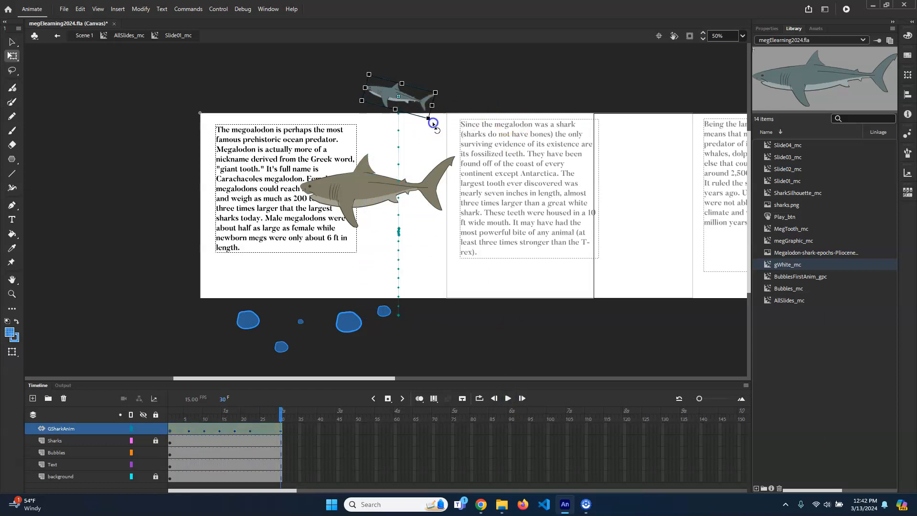
# Step: Replay the great white's animation from frame 1 and test the movie in the browser, closing the preview when done
pyautogui.moveTo(249, 420); pyautogui.dragTo(114, 410)
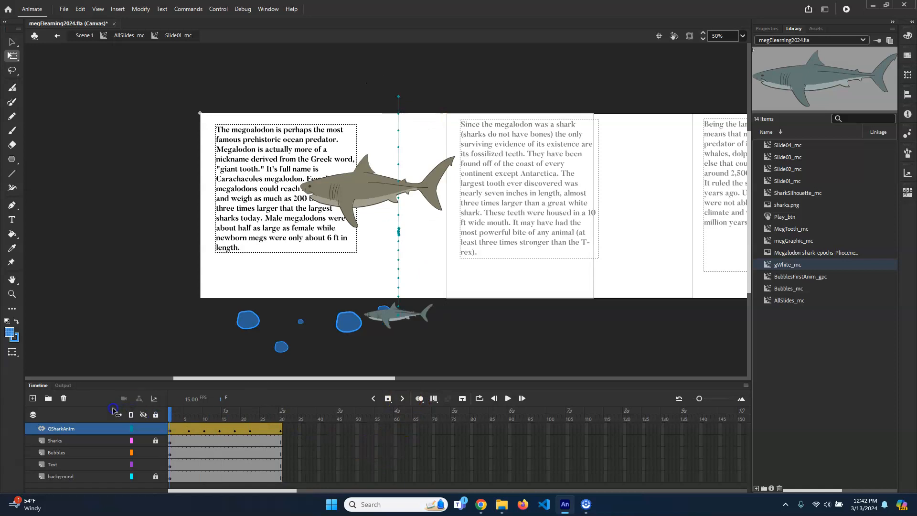
pyautogui.click(507, 398)
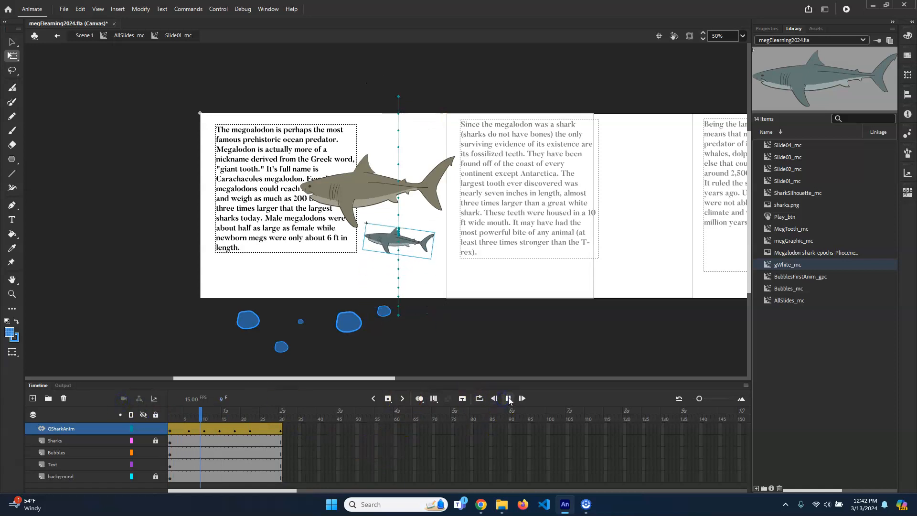
pyautogui.click(401, 238)
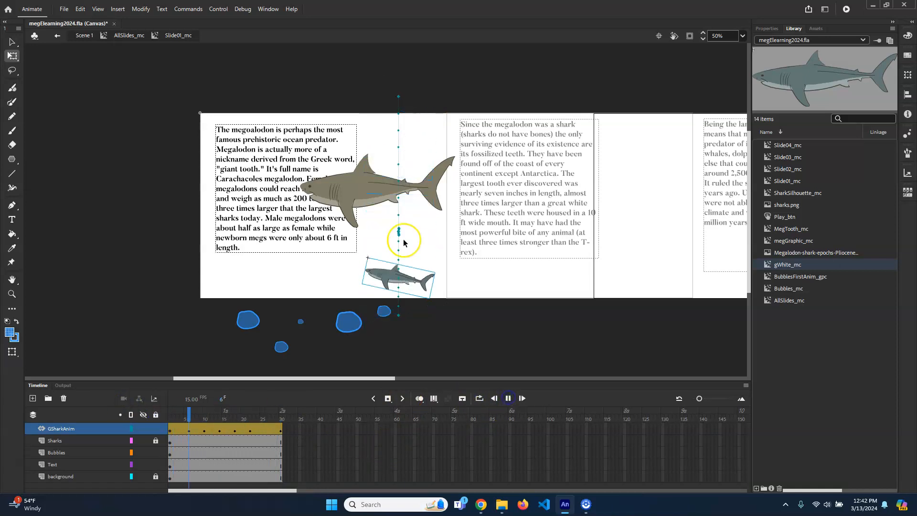
pyautogui.hotkey('ctrl', 'Return')
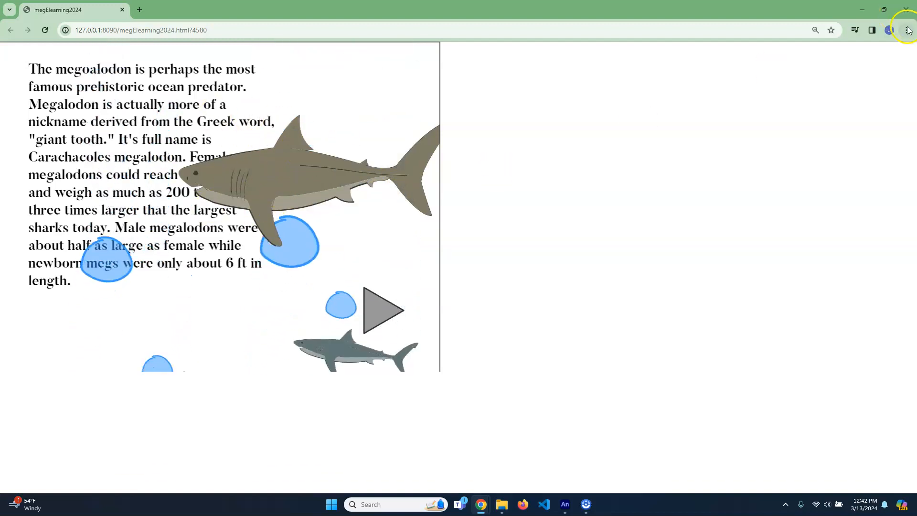
pyautogui.click(905, 10)
# Step: Unlock the Sharks layer and create a motion tween on it for the megalodon
pyautogui.click(353, 199)
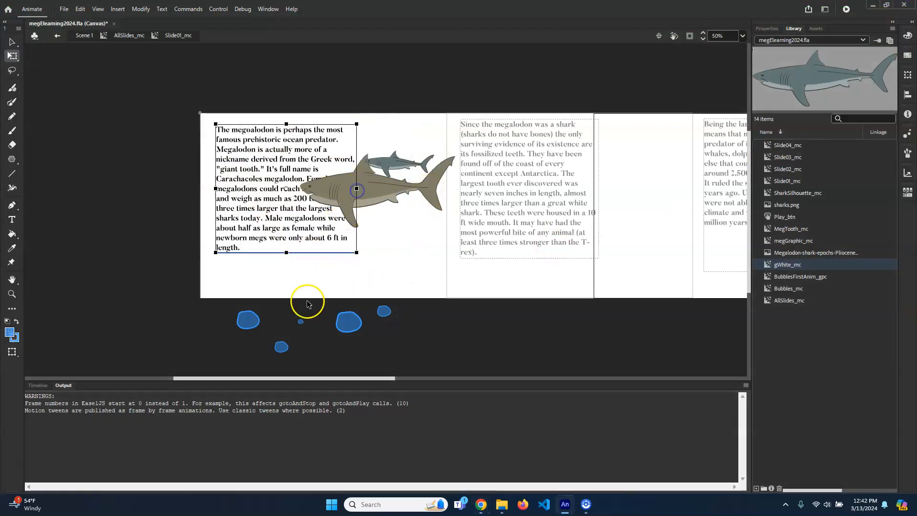
pyautogui.click(380, 202)
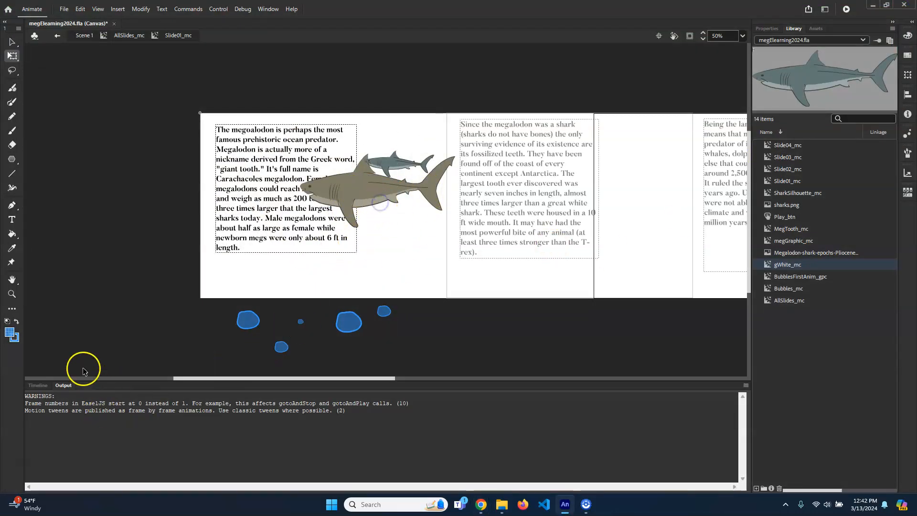
pyautogui.click(35, 386)
pyautogui.moveTo(260, 417); pyautogui.dragTo(224, 421)
pyautogui.click(212, 440)
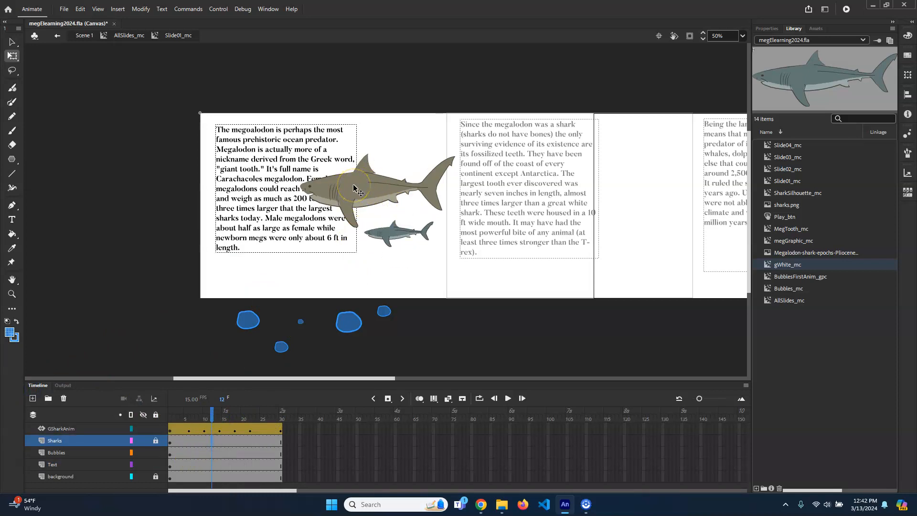
pyautogui.click(155, 440)
pyautogui.moveTo(206, 411); pyautogui.dragTo(168, 418)
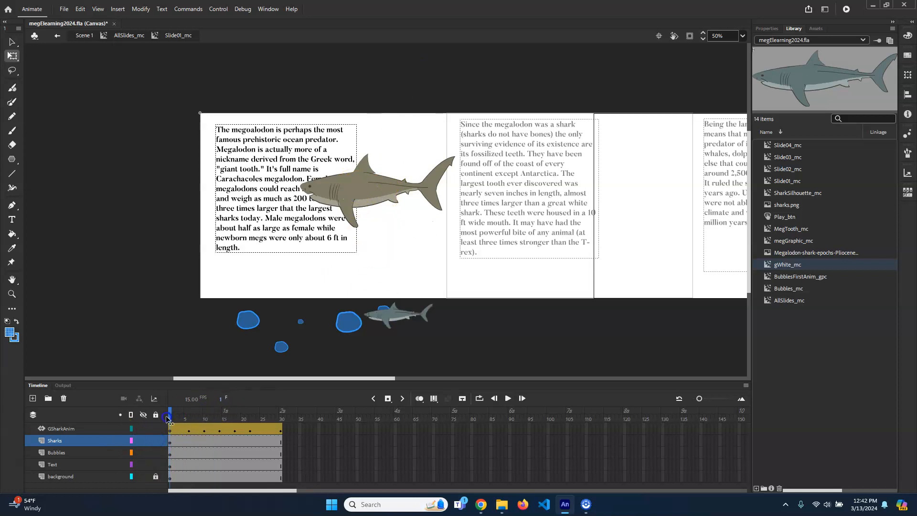
pyautogui.rightClick(203, 442)
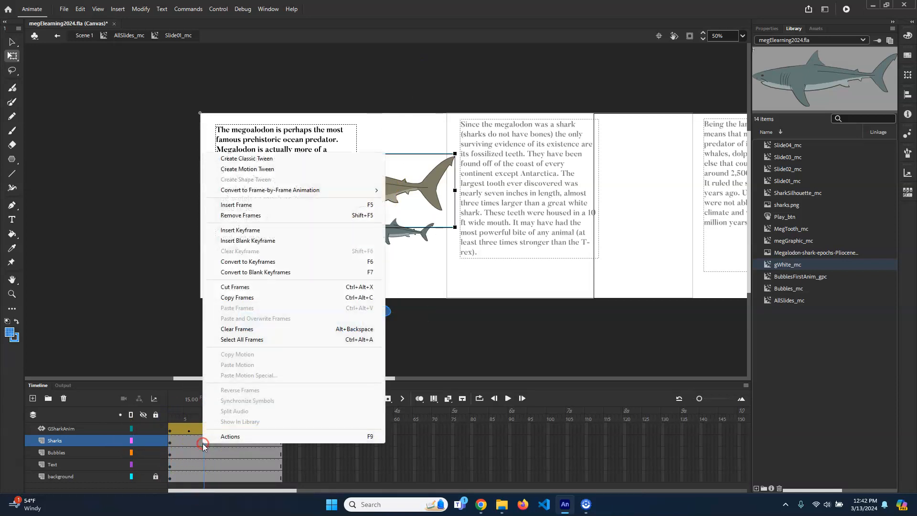
pyautogui.click(288, 169)
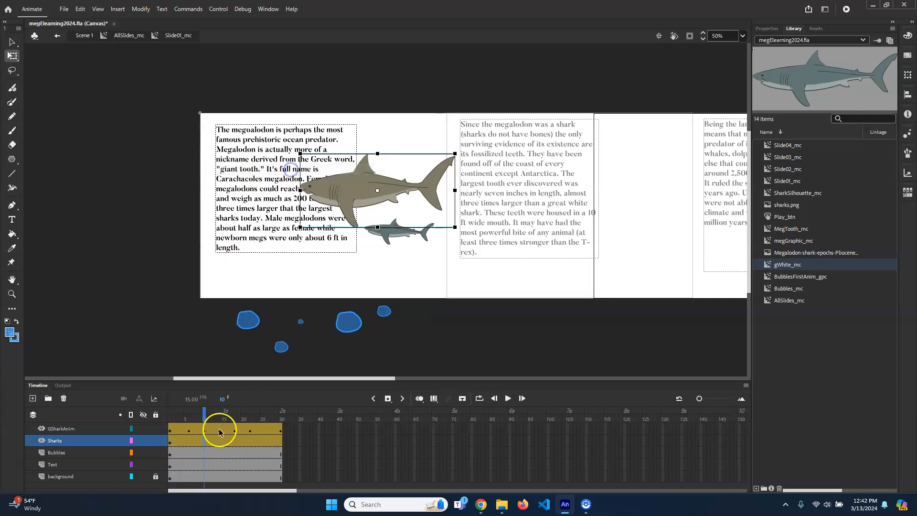
# Step: At frame 10 of the Sharks layer, nudge the megalodon slightly down in large increments
pyautogui.click(202, 411)
pyautogui.moveTo(202, 412)
pyautogui.mouseDown()
pyautogui.moveTo(192, 414)
pyautogui.moveTo(205, 417)
pyautogui.mouseUp()
pyautogui.click(396, 186)
pyautogui.hotkey('shift', 'Down')
pyautogui.hotkey('shift', 'Down')
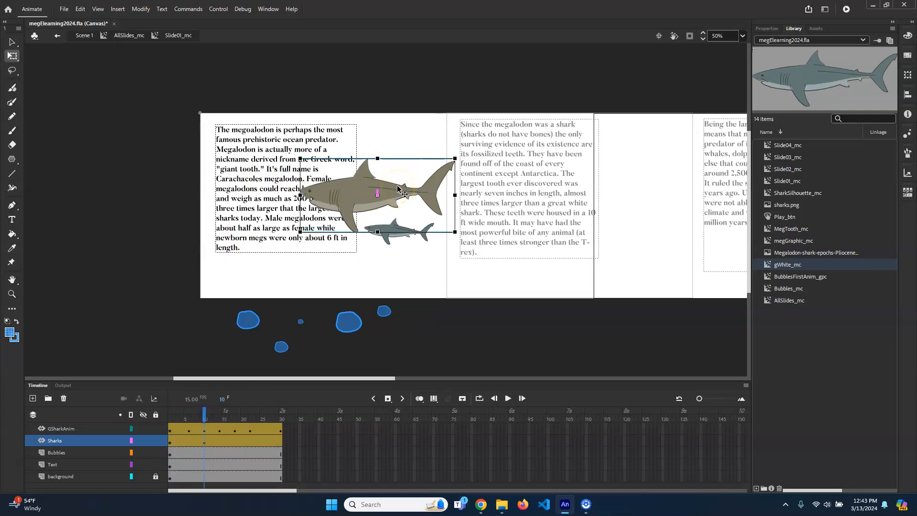
# Step: At frame 20 of the Sharks layer, nudge the megalodon up until it sits slightly above its starting height
pyautogui.click(242, 415)
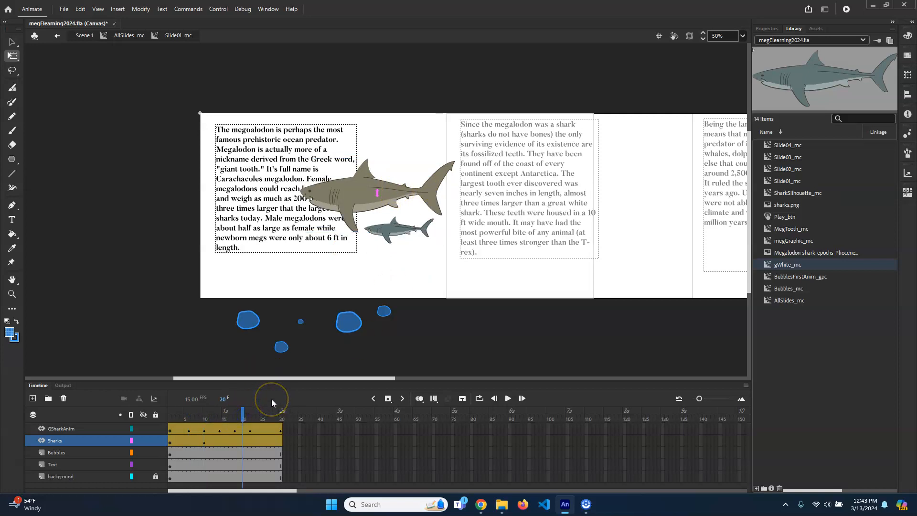
pyautogui.click(297, 330)
pyautogui.click(352, 204)
pyautogui.hotkey('shift', 'Up')
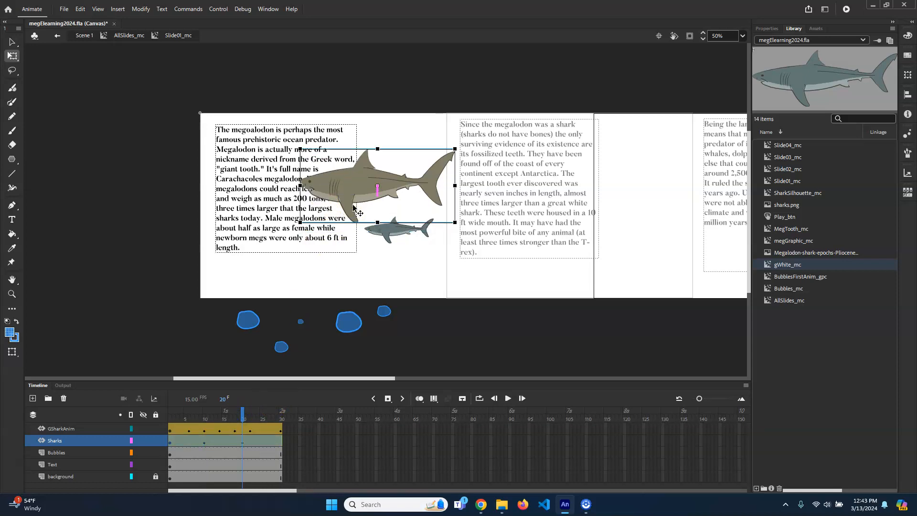
# Step: Copy the megalodon's properties from frame 1 of the Sharks tween, paste them at frame 30, and return to frame 1
pyautogui.moveTo(242, 414); pyautogui.dragTo(159, 419)
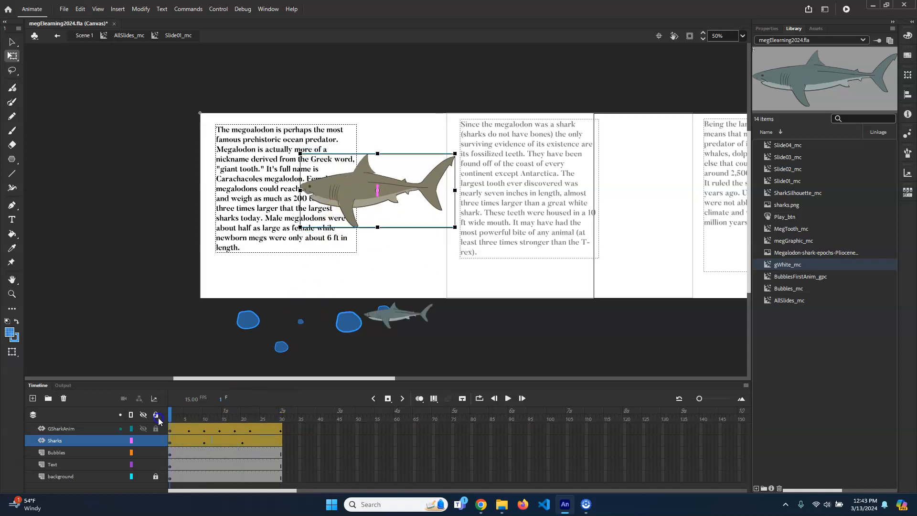
pyautogui.rightClick(170, 447)
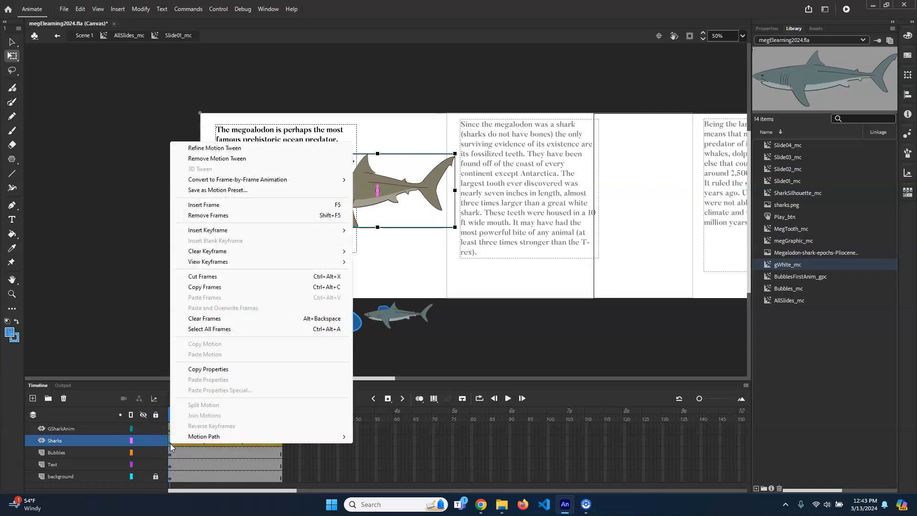
pyautogui.click(242, 369)
pyautogui.click(280, 447)
pyautogui.rightClick(279, 446)
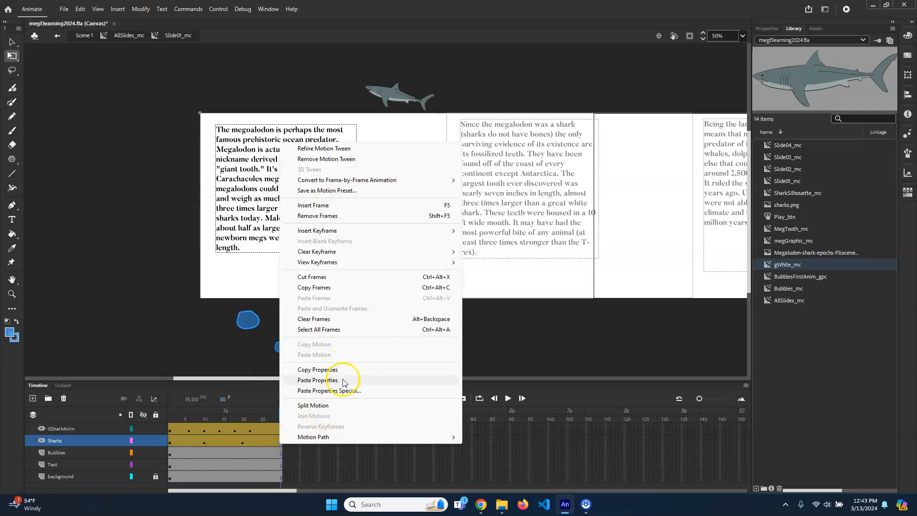
pyautogui.click(343, 380)
pyautogui.moveTo(277, 411); pyautogui.dragTo(137, 415)
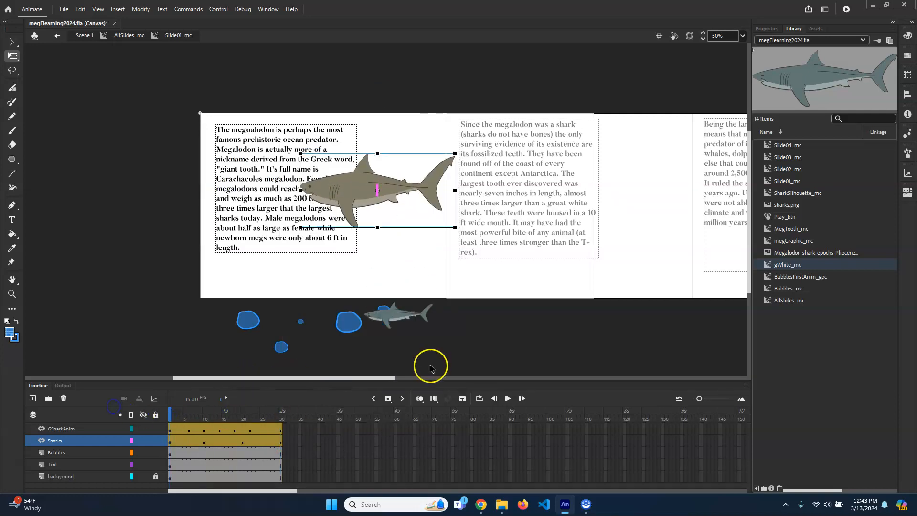
# Step: Play the slide's timeline repeatedly to review the megalodon's bob together with the great white's swim, and stop playback
pyautogui.click(510, 399)
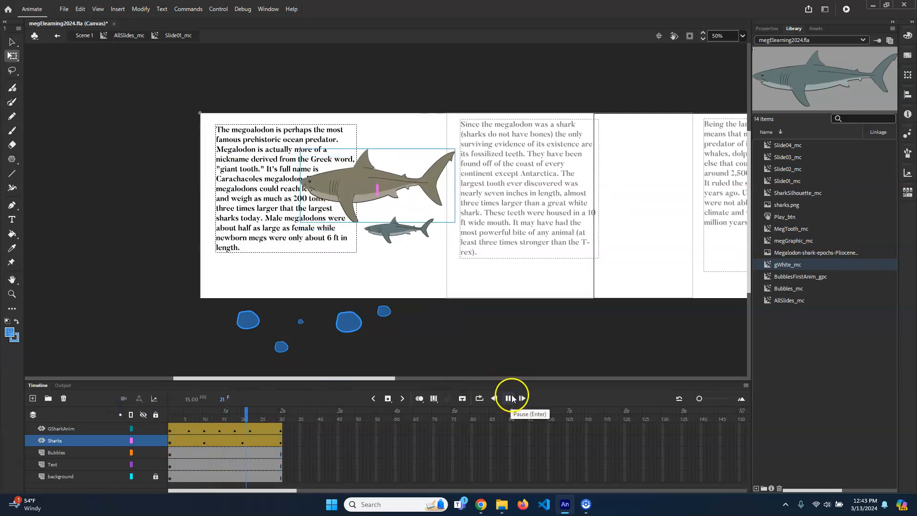
pyautogui.click(510, 398)
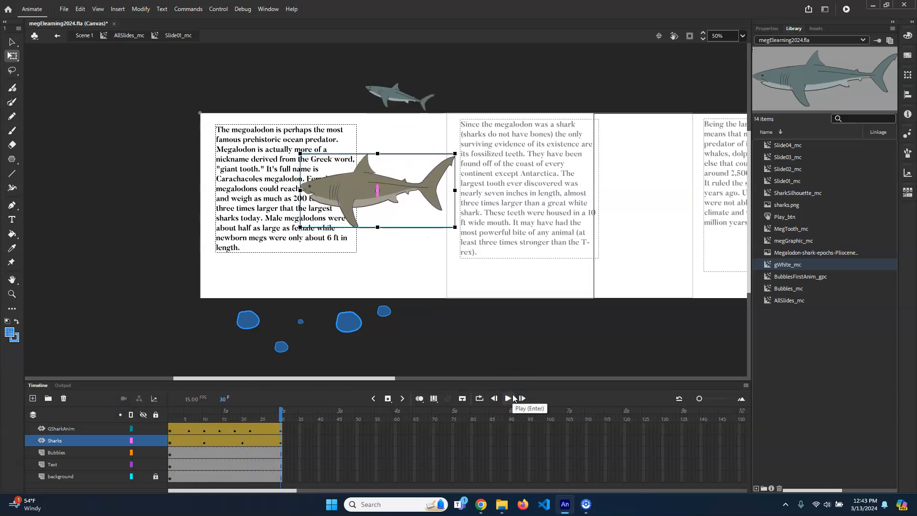
pyautogui.click(510, 399)
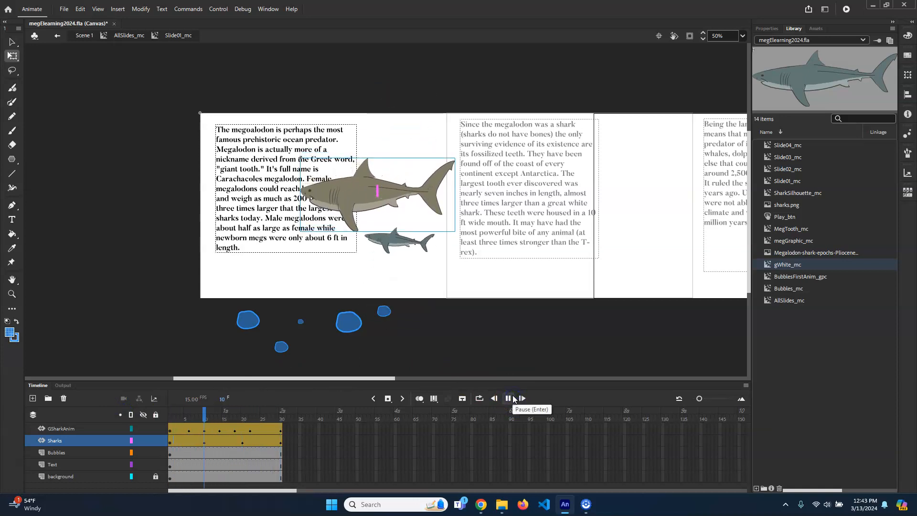
pyautogui.click(509, 398)
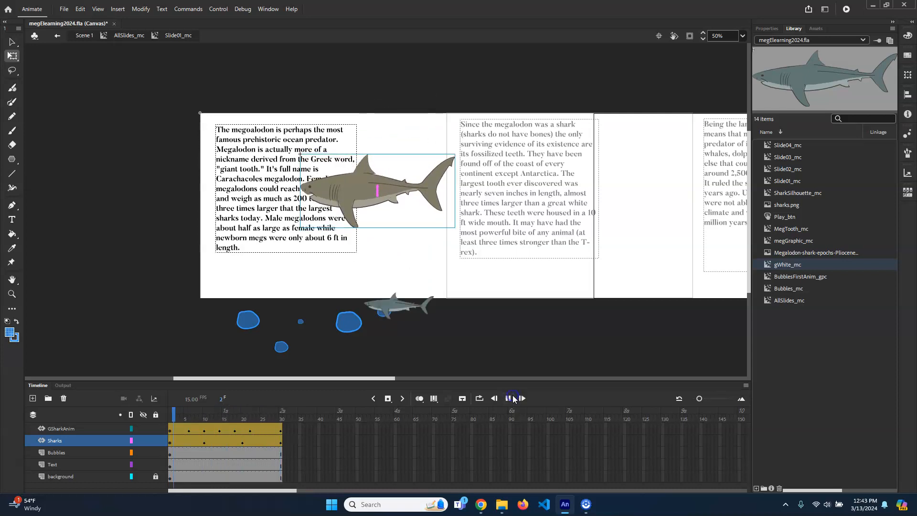
pyautogui.click(508, 398)
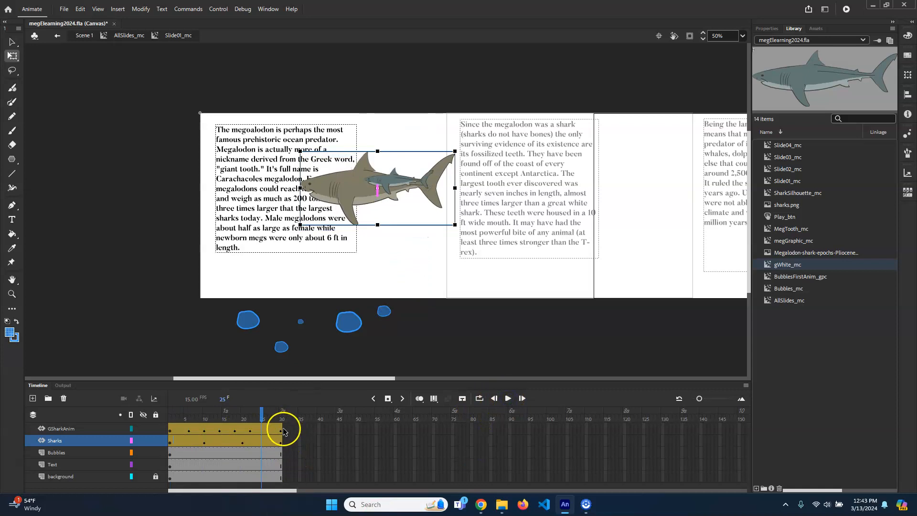
# Step: Stretch the GSharkAnim and Sharks tweens and extend the Bubbles, Text and background layers to frame 60, and play the animation from near the start
pyautogui.moveTo(283, 431); pyautogui.dragTo(395, 429)
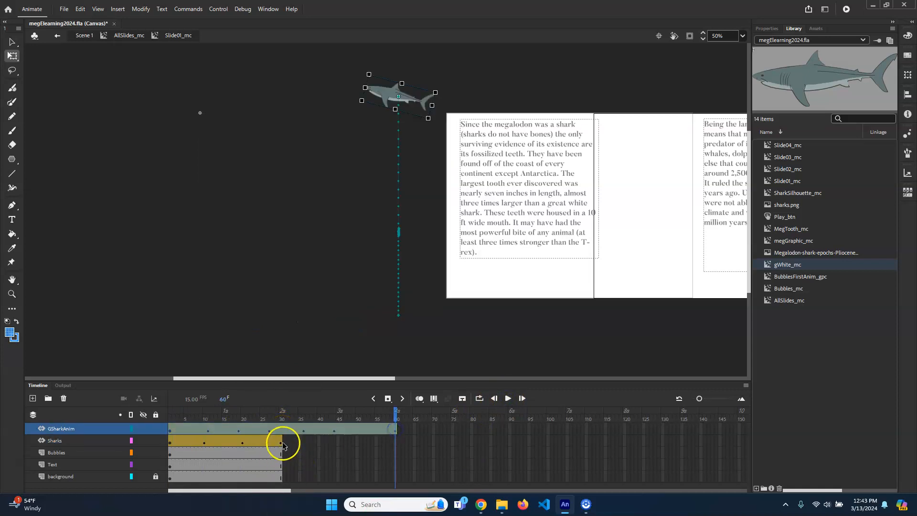
pyautogui.moveTo(281, 441); pyautogui.dragTo(395, 446)
pyautogui.click(282, 453)
pyautogui.click(395, 451)
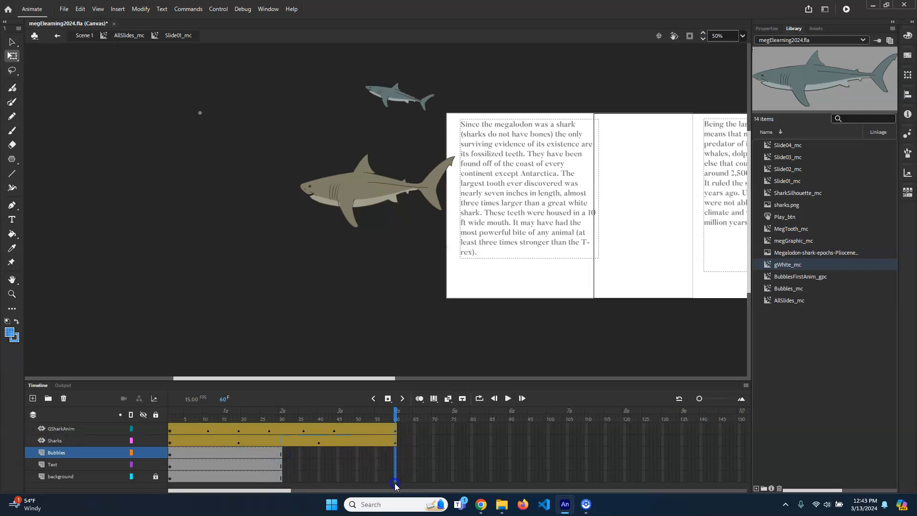
pyautogui.moveTo(395, 483); pyautogui.dragTo(395, 483)
pyautogui.press('F5')
pyautogui.moveTo(394, 414); pyautogui.dragTo(177, 410)
pyautogui.press('Return')
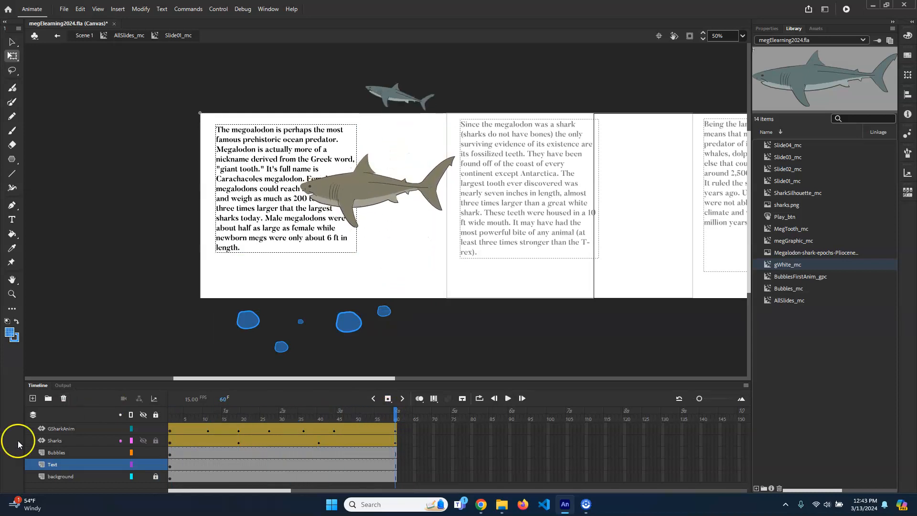
# Step: Move the GSharkAnim layer directly beneath the Sharks layer and test the movie from frame 1
pyautogui.click(75, 428)
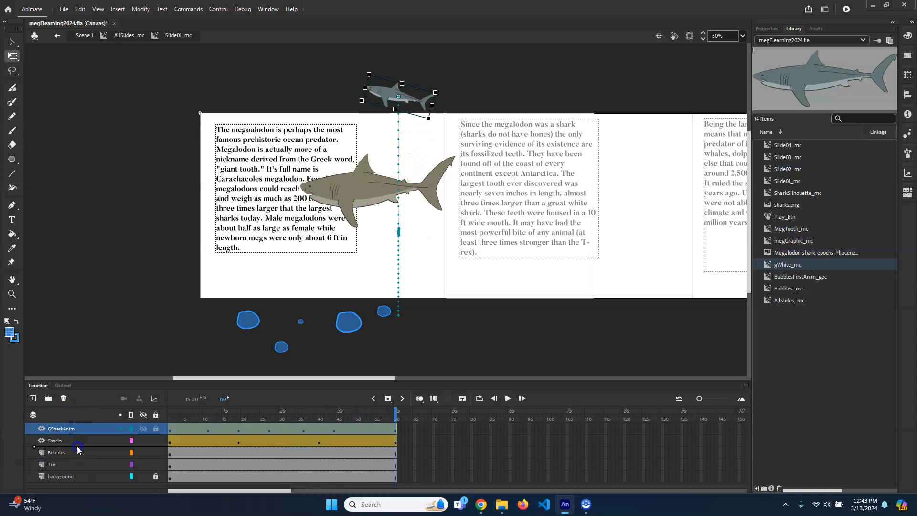
pyautogui.moveTo(78, 448); pyautogui.dragTo(83, 452)
pyautogui.moveTo(377, 419); pyautogui.dragTo(404, 410)
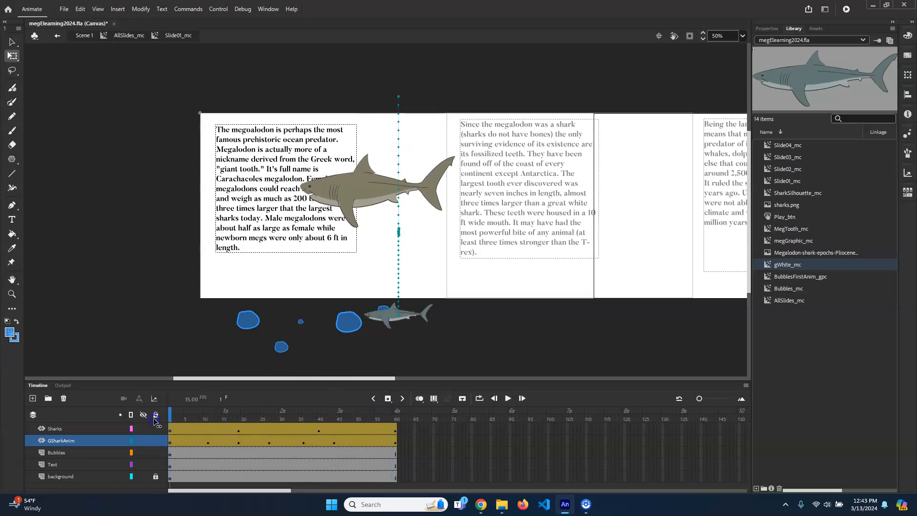
pyautogui.hotkey('ctrl', 'Return')
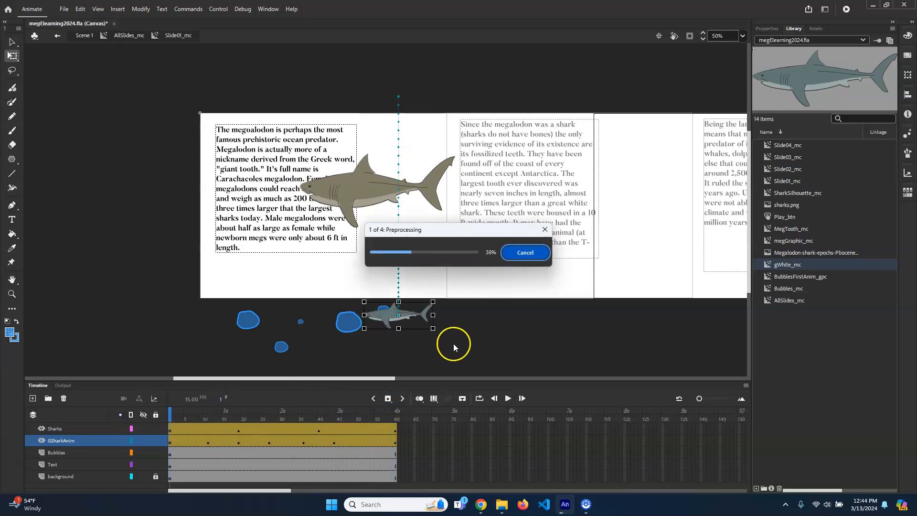